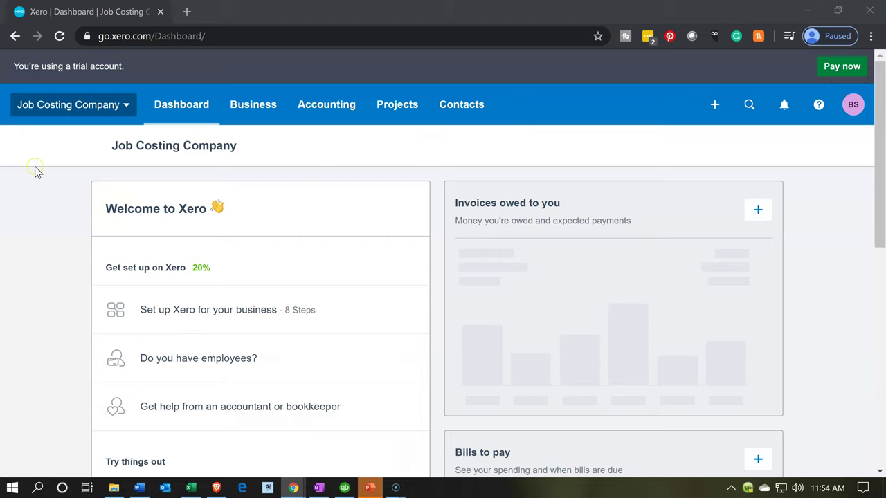
Review the Work in process, Raw materials and Cost of goods sold entries in the Excel workbook.
left_click(99, 141)
left_click(195, 484)
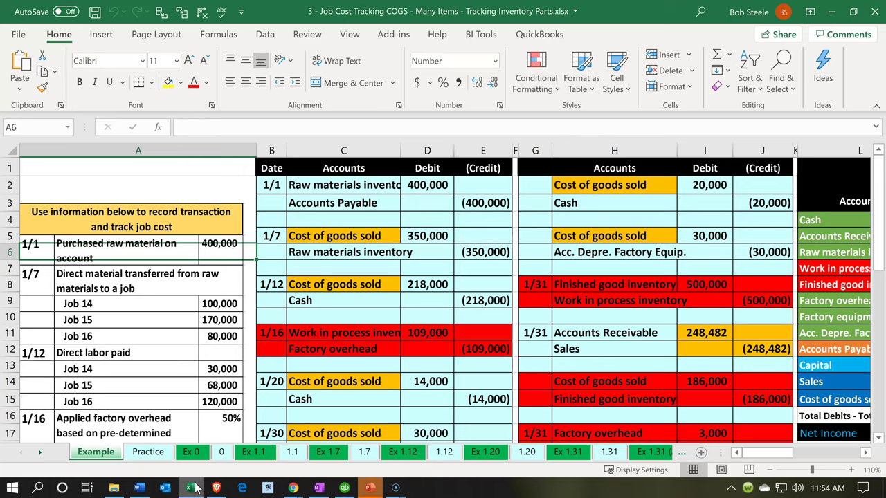
left_click(308, 335)
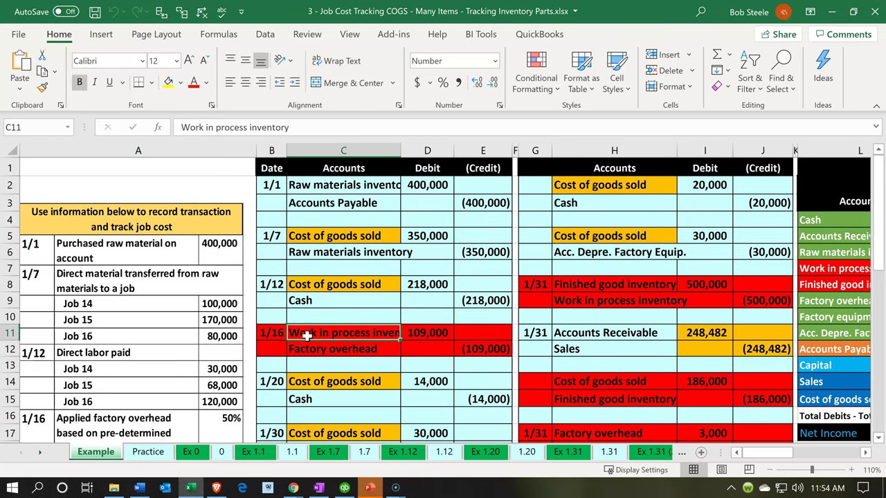
left_click(335, 247)
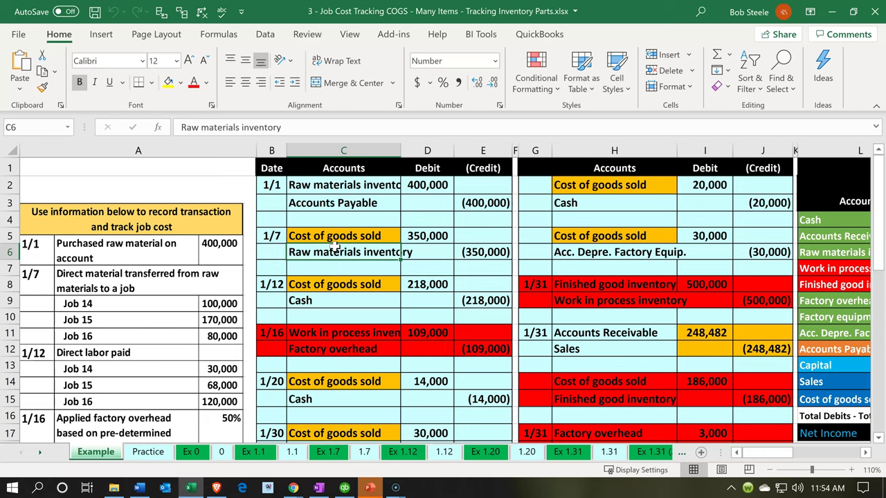
key("Up")
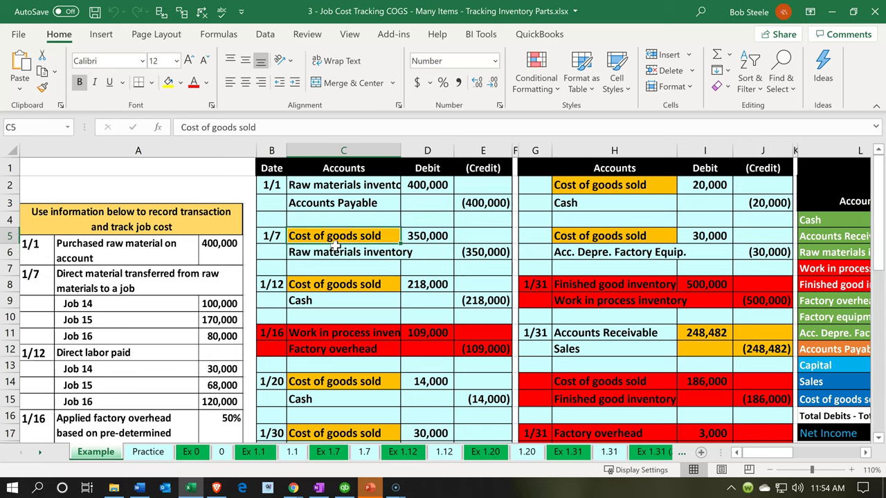
key("Right")
key("Right")
key("Right")
key("Right")
key("Right")
key("Right")
key("Right")
key("Right")
key("Right")
key("Right")
key("Right")
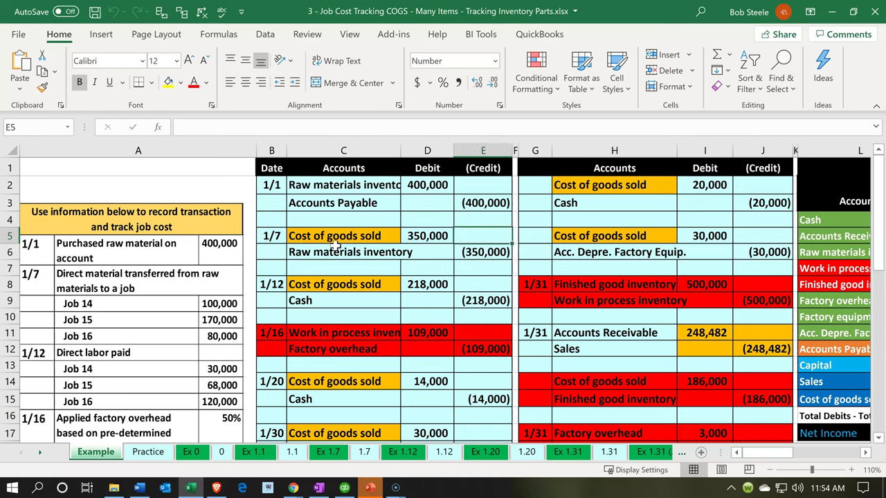
key("Right")
key("Right")
key("Right")
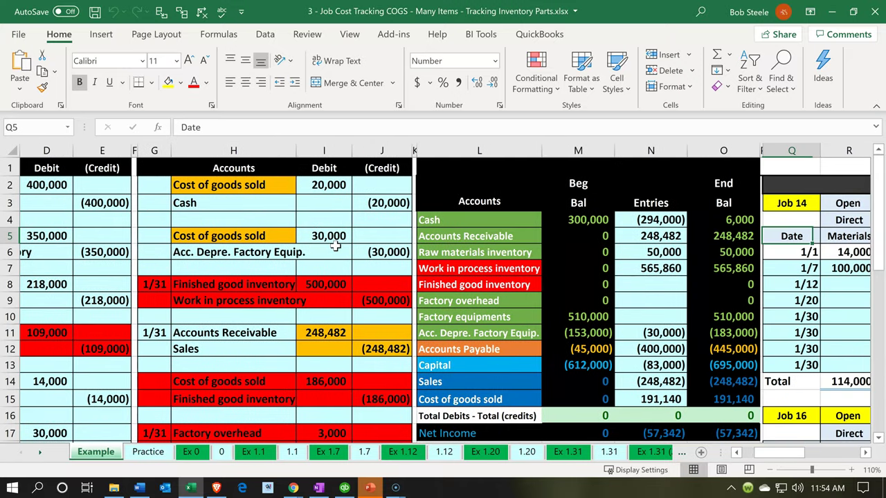
key("Right")
key("Right")
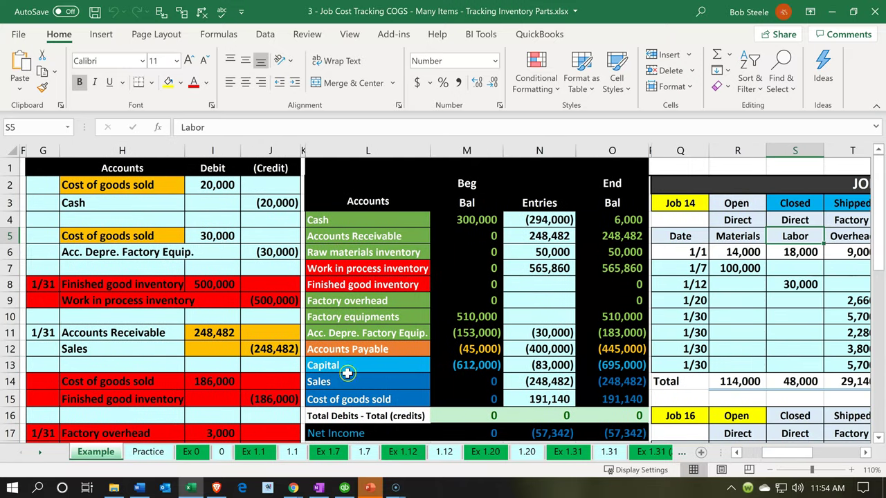
left_click(530, 400)
key("Right")
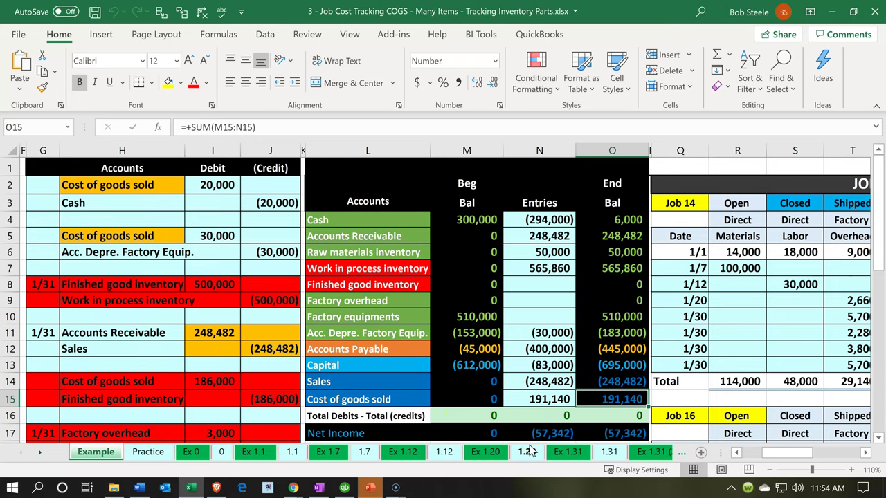
key("Right")
key("Right")
key("Right")
key("Right")
key("Right")
key("Right")
key("Right")
key("Right")
key("Right")
key("Right")
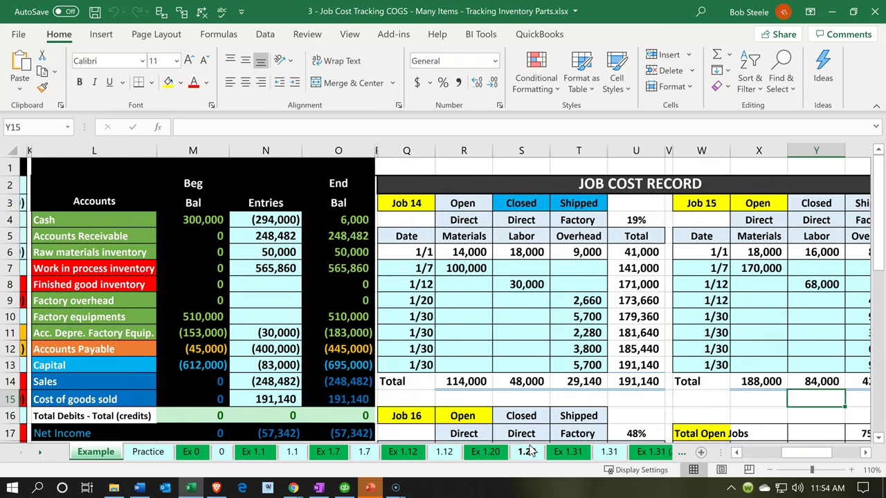
key("Right")
key("Right")
key("Right")
key("Right")
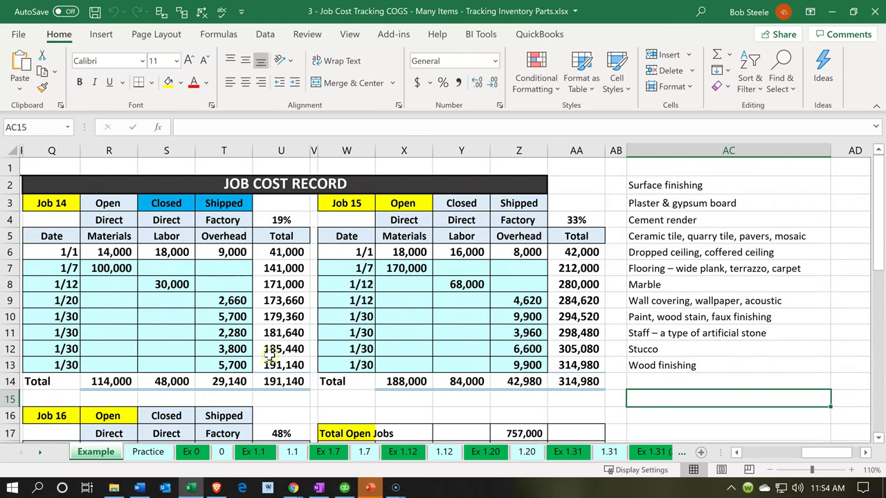
Look over the Job 14–16 records and the Materials, Labor and Overhead columns, then return to Xero.
left_click(53, 203)
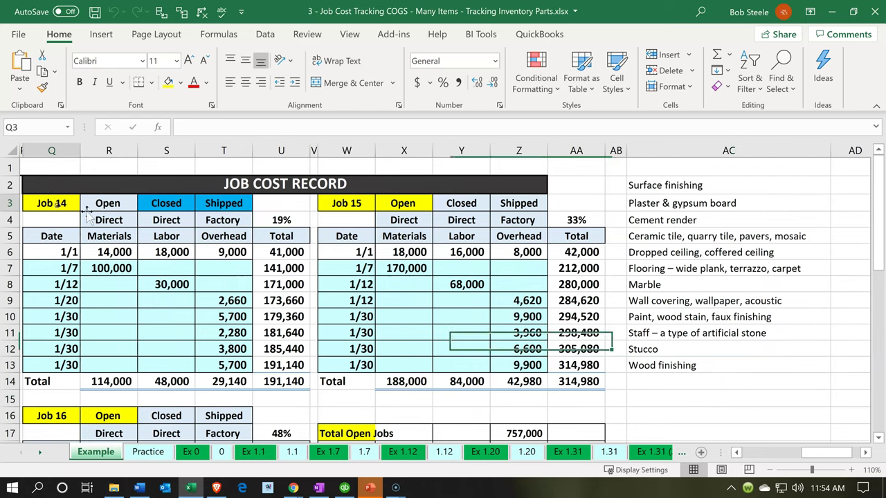
left_click(322, 220)
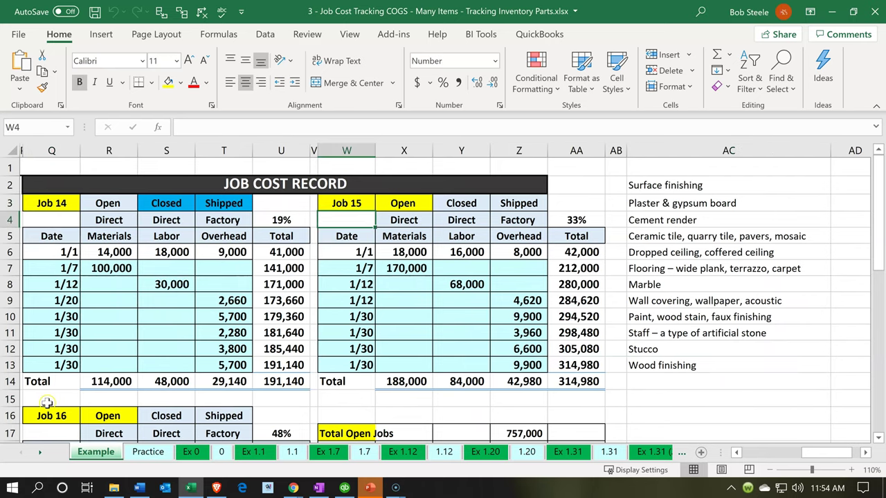
left_click(49, 415)
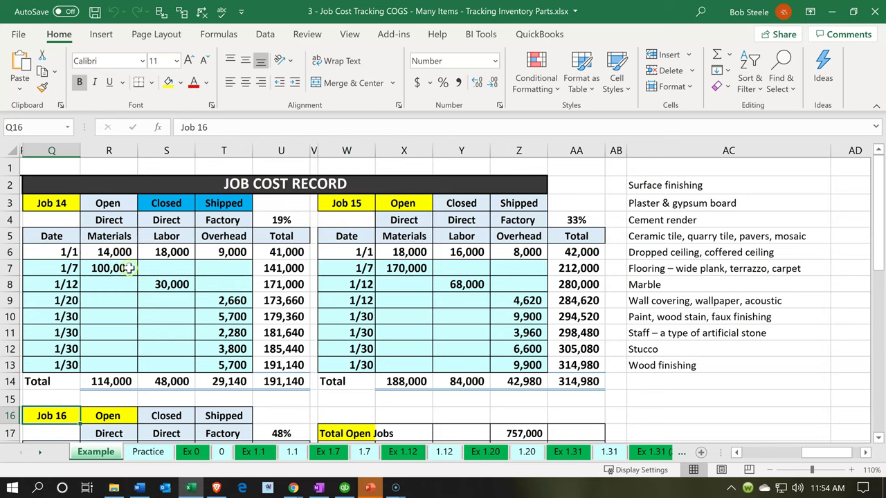
left_click(116, 239)
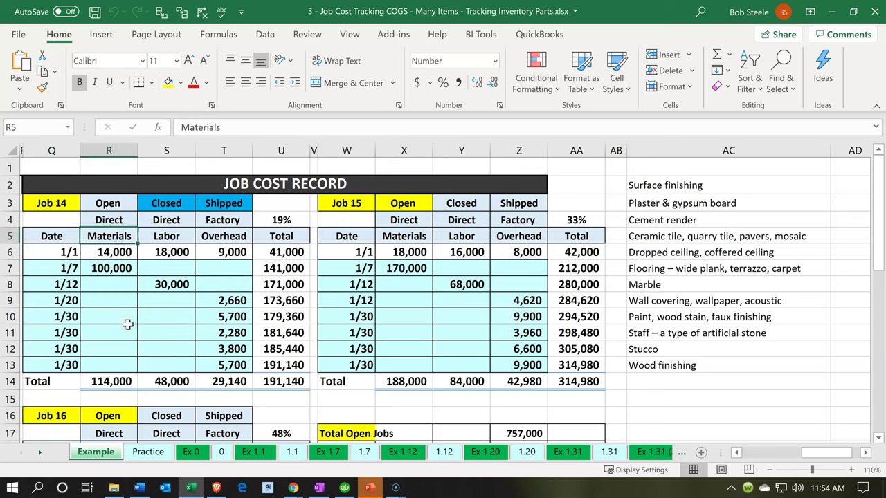
key("Right")
key("Right")
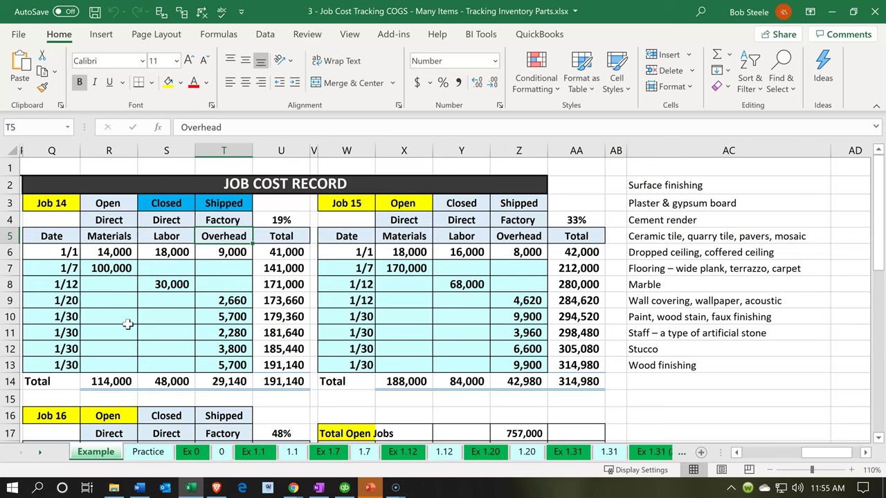
key("Left")
key("Left")
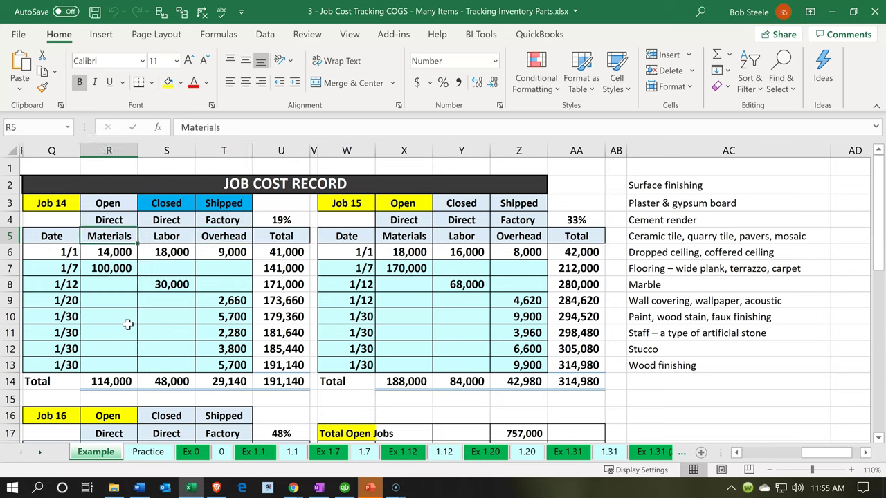
key("Right")
key("Right")
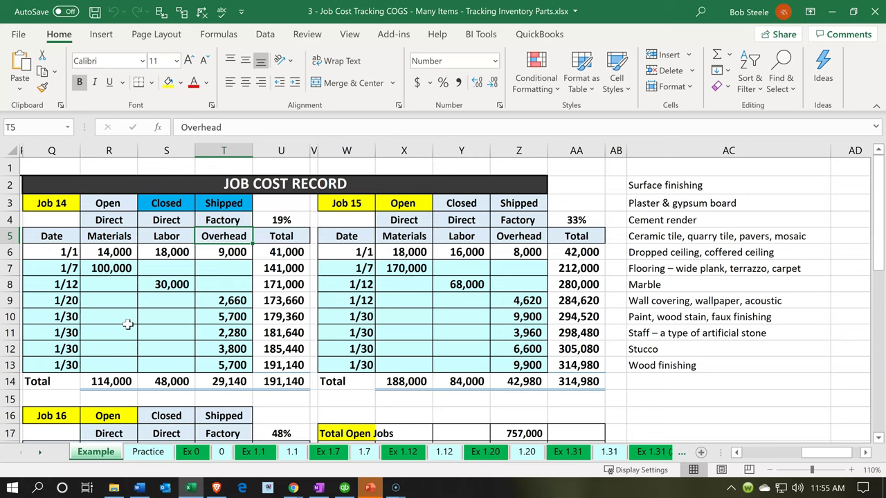
key("Left")
key("Left")
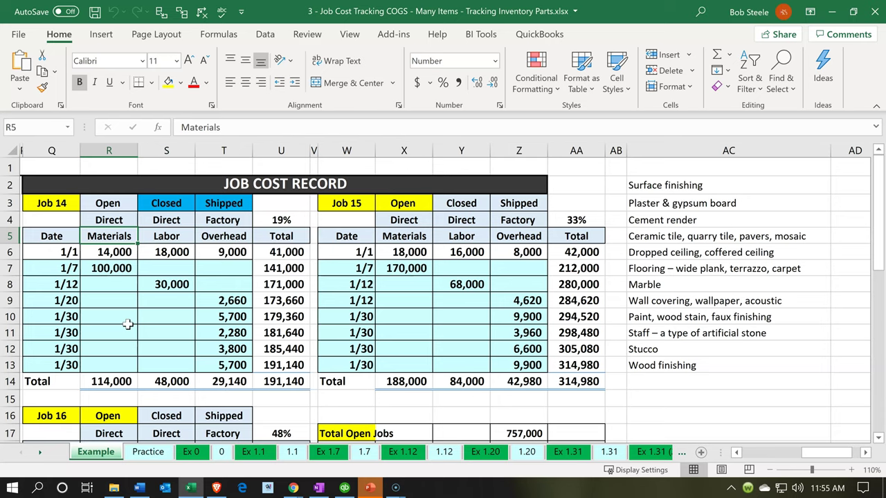
key("Right")
key("Right")
key("Right")
key("Right")
key("Right")
key("Right")
key("Right")
key("Right")
key("Right")
key("Right")
key("Right")
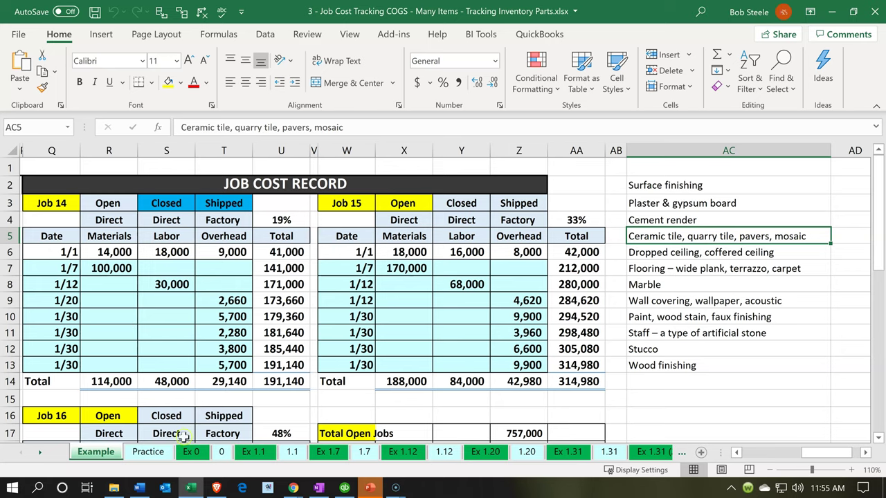
left_click(196, 489)
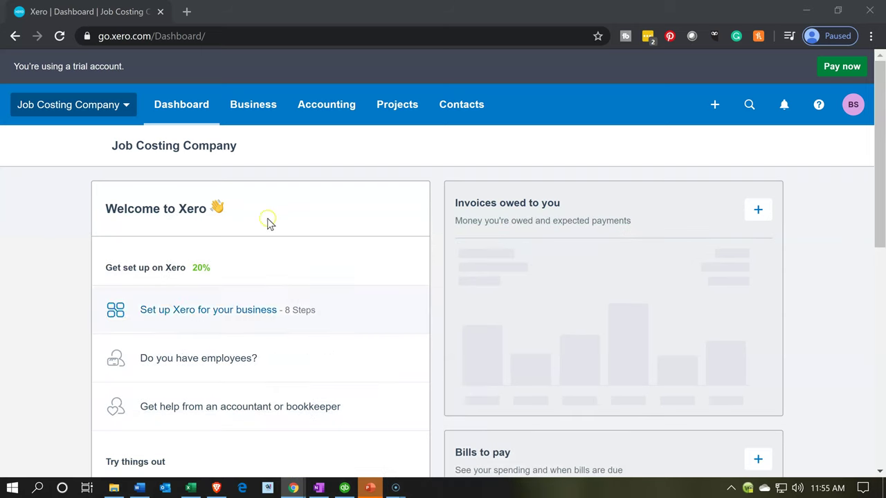
Go to Accounting > Chart of accounts and filter the list to Expenses.
left_click(313, 122)
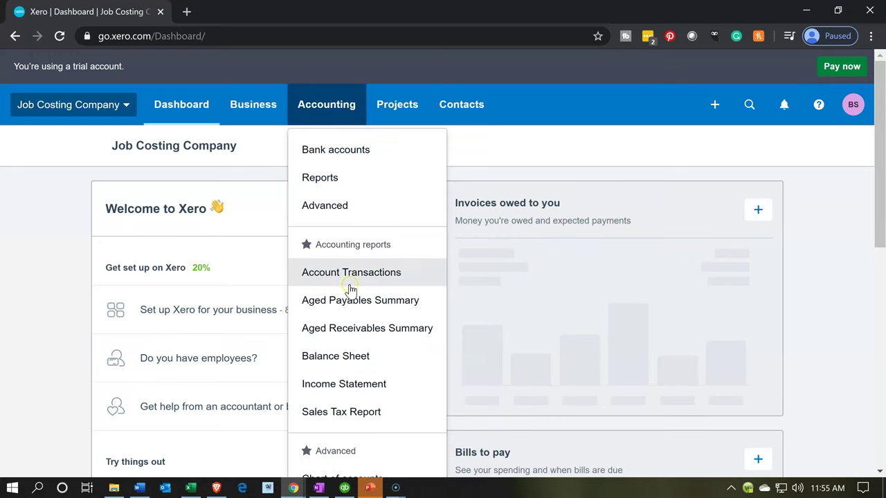
scroll(348, 290, "down", 1)
left_click(348, 409)
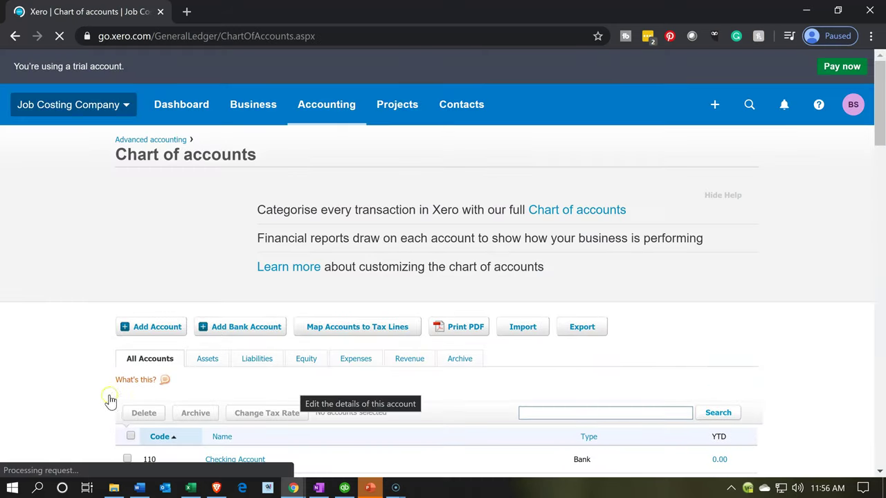
scroll(104, 393, "down", 2)
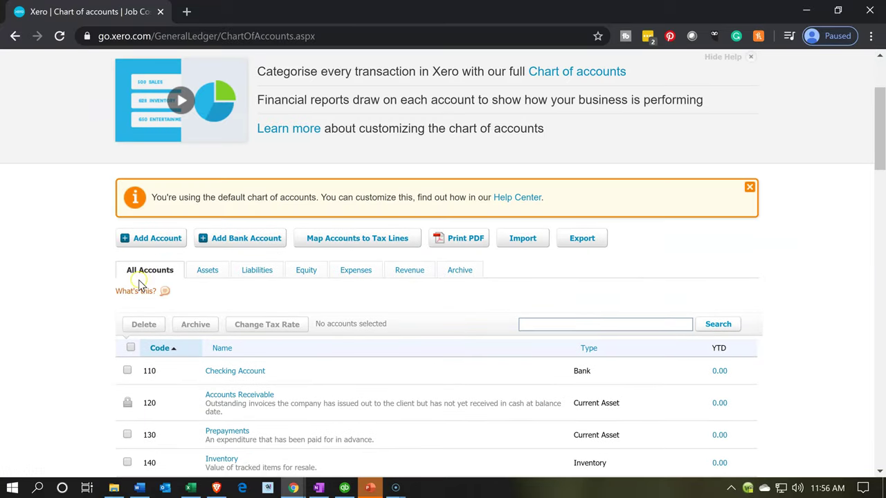
scroll(218, 322, "down", 1)
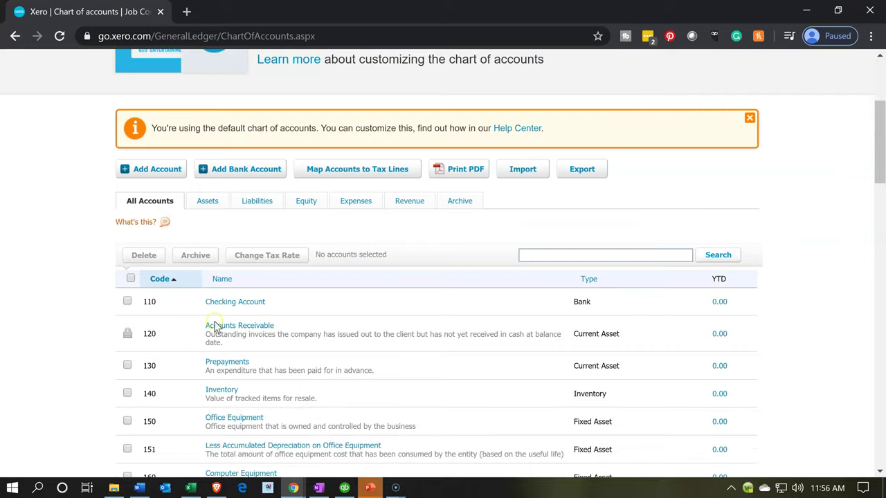
left_click(355, 206)
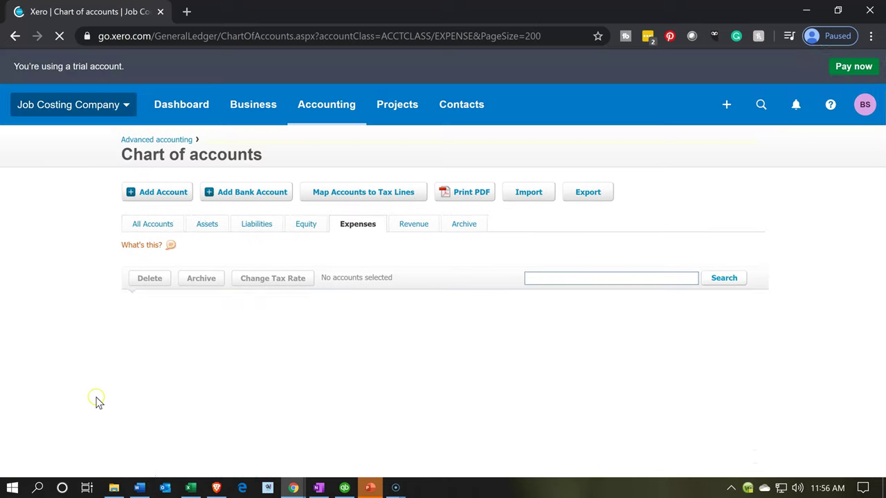
Check that account 500 Cost of Goods Sold is a Direct Costs account, then begin a new account.
scroll(97, 404, "down", 1)
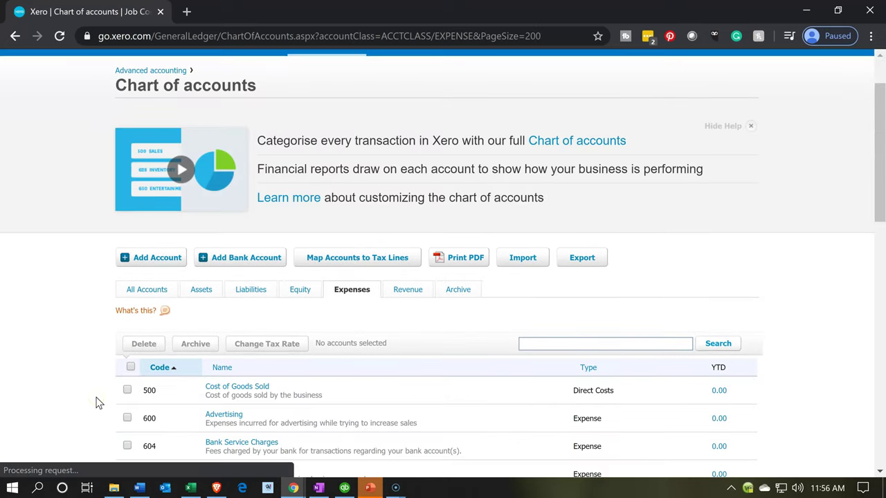
scroll(97, 404, "down", 2)
scroll(97, 403, "down", 1)
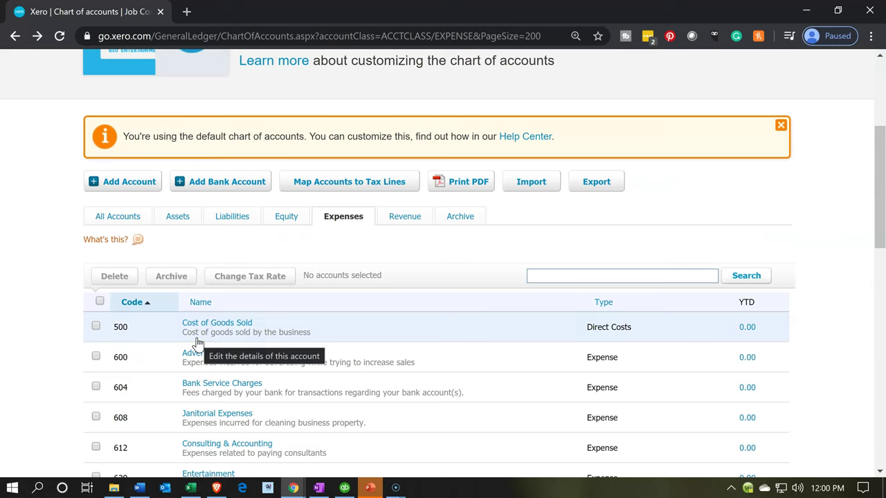
left_click(600, 338)
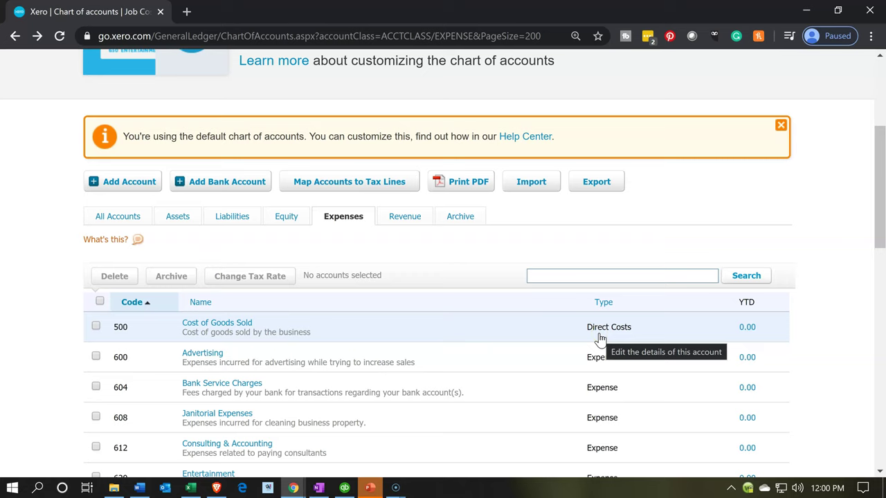
left_click(136, 195)
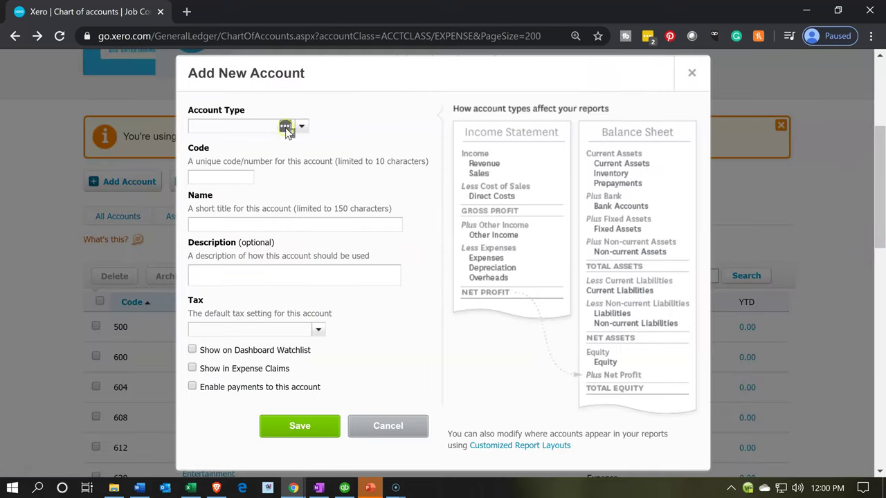
Save account code 510, type Direct Costs, named 'Direct Materials'.
left_click(308, 121)
left_click(302, 127)
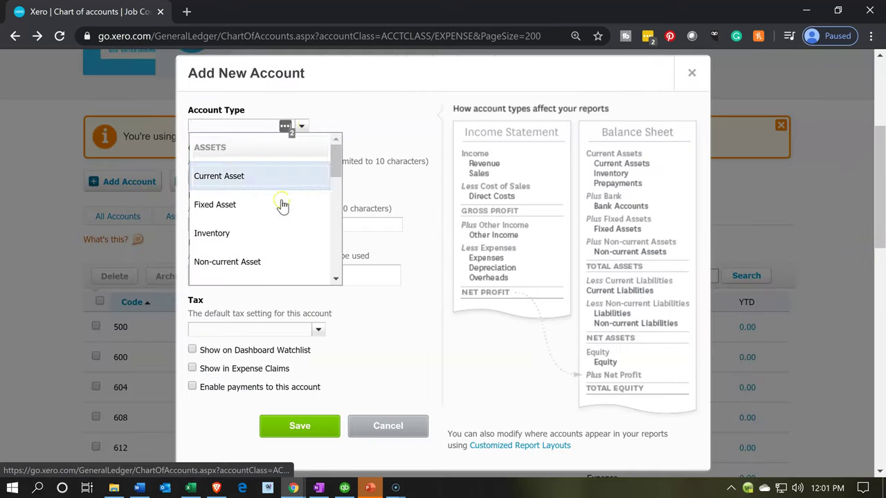
scroll(267, 224, "down", 3)
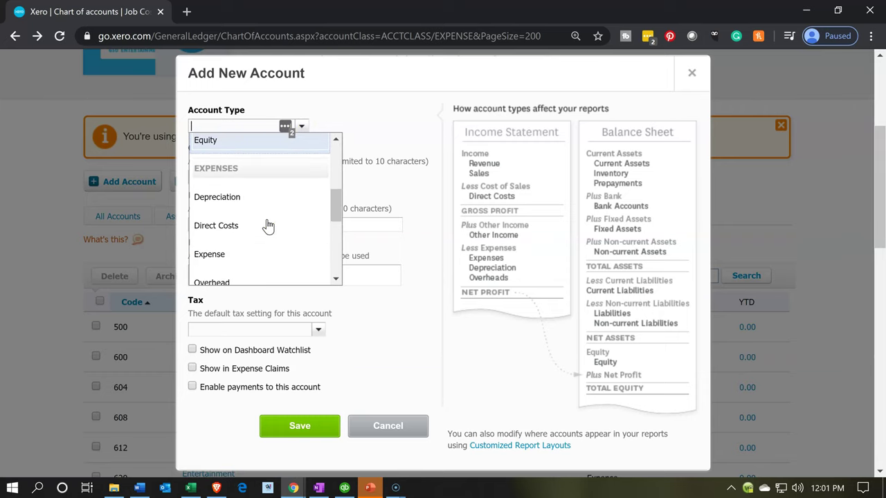
left_click(265, 226)
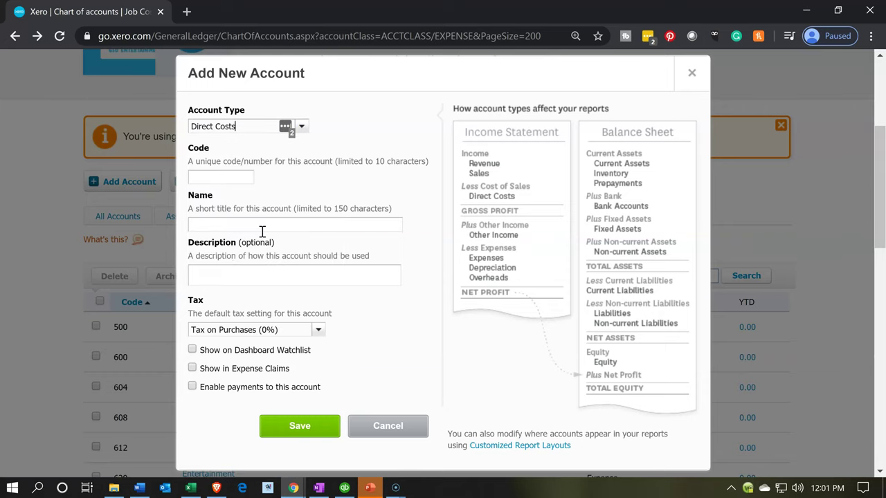
left_click(217, 178)
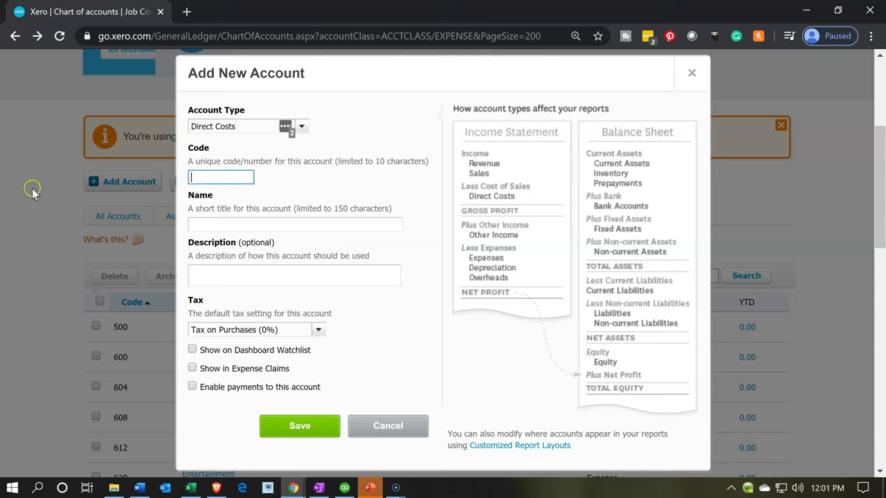
type("510")
key("Tab")
key("Tab")
left_click(222, 240)
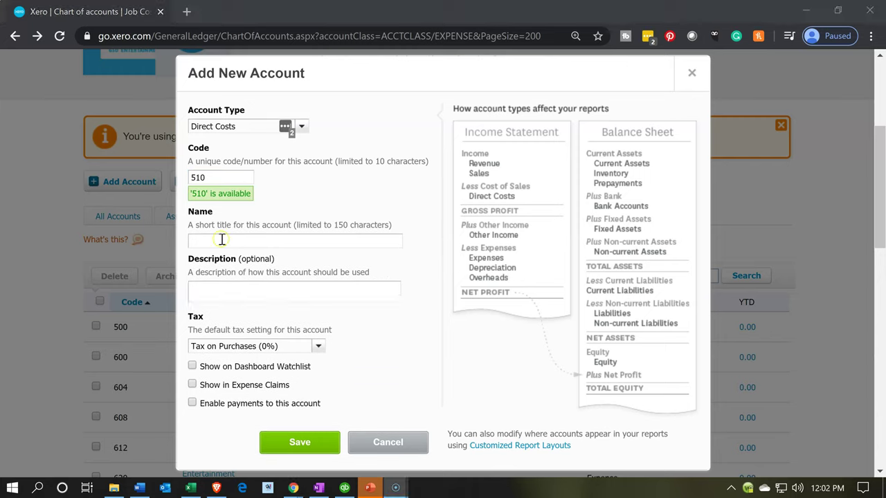
left_click(221, 240)
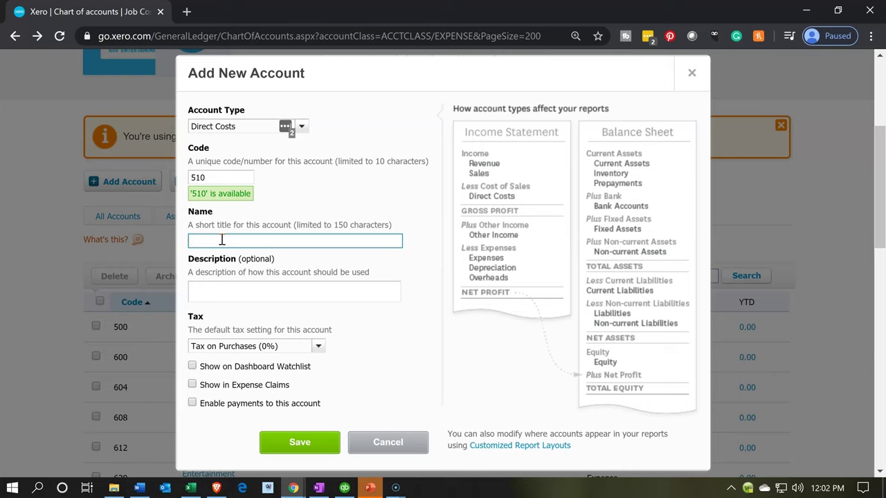
type("D")
key("BackSpace")
type("Direct Materials")
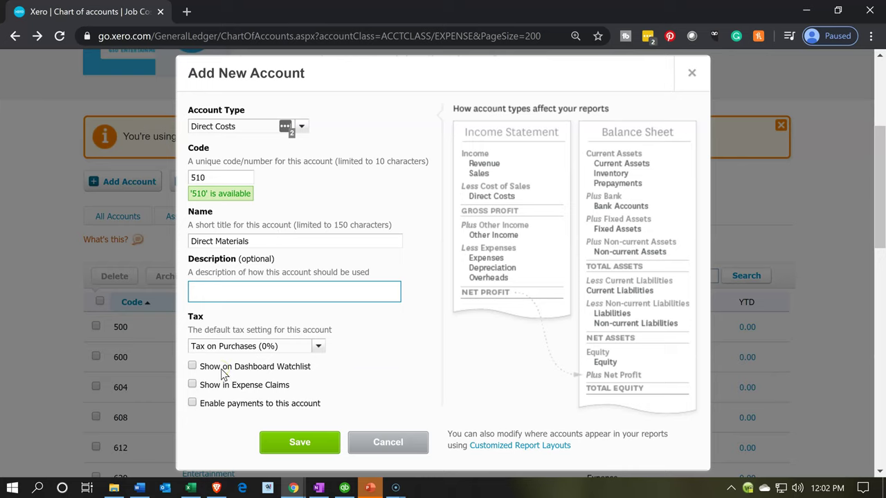
left_click(296, 441)
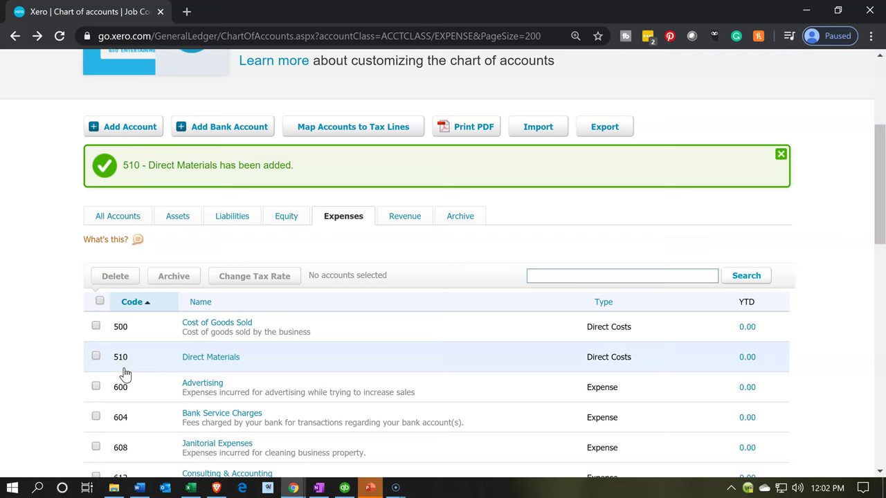
Create and save Direct Costs account code 550 with the name 'Direct Labor'.
left_click(176, 364)
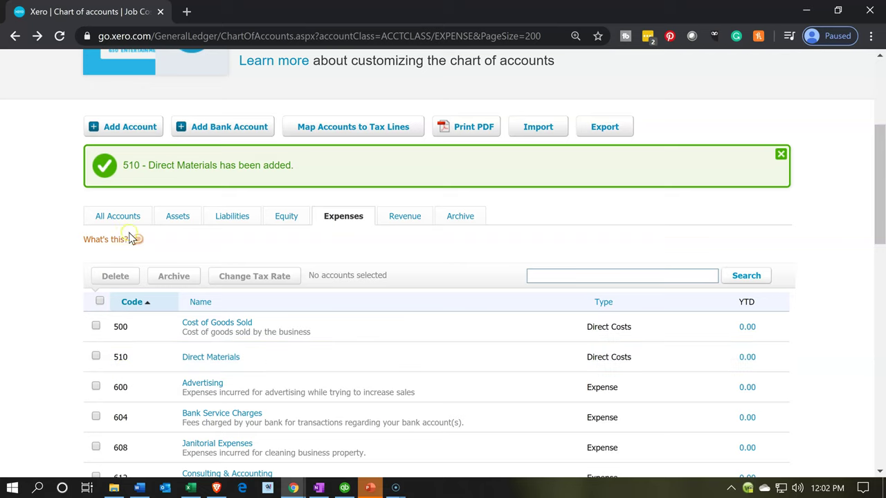
left_click(129, 122)
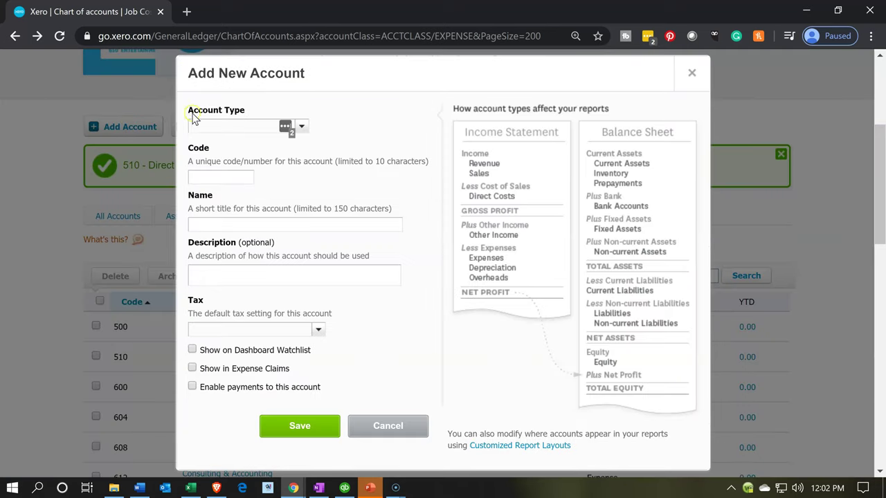
left_click(301, 128)
scroll(293, 177, "down", 3)
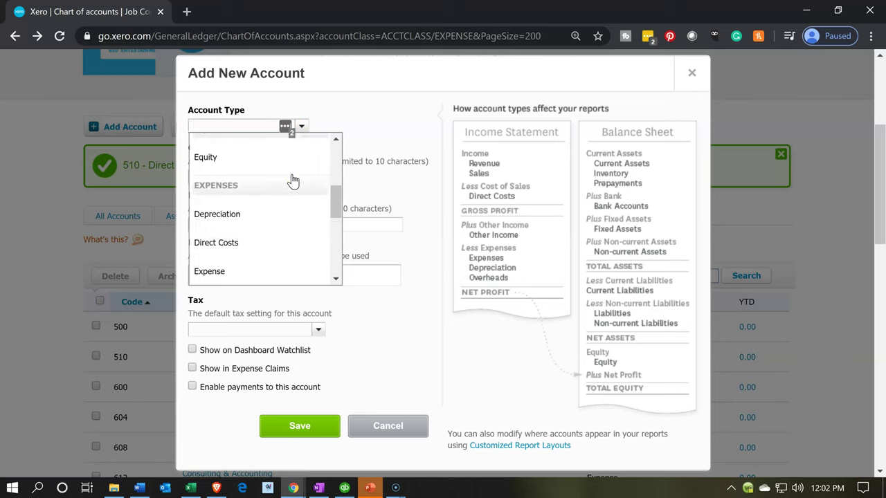
left_click(246, 228)
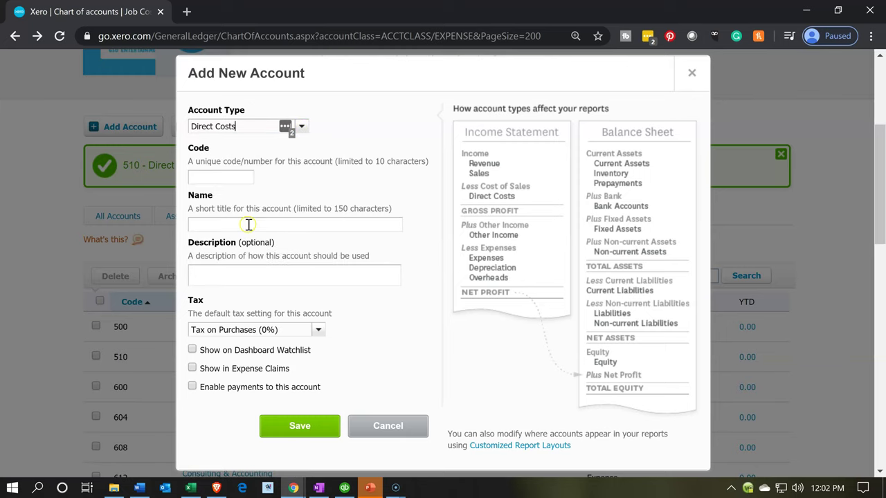
left_click(213, 180)
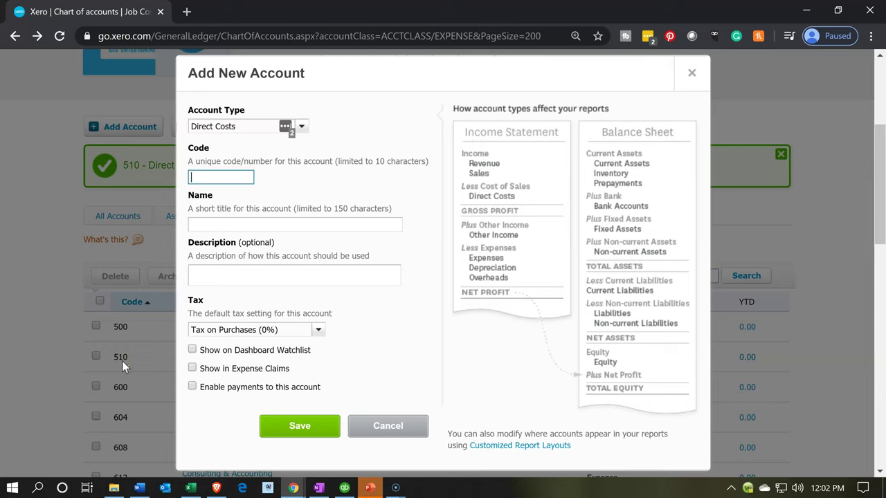
type("550")
key("Tab")
type("D")
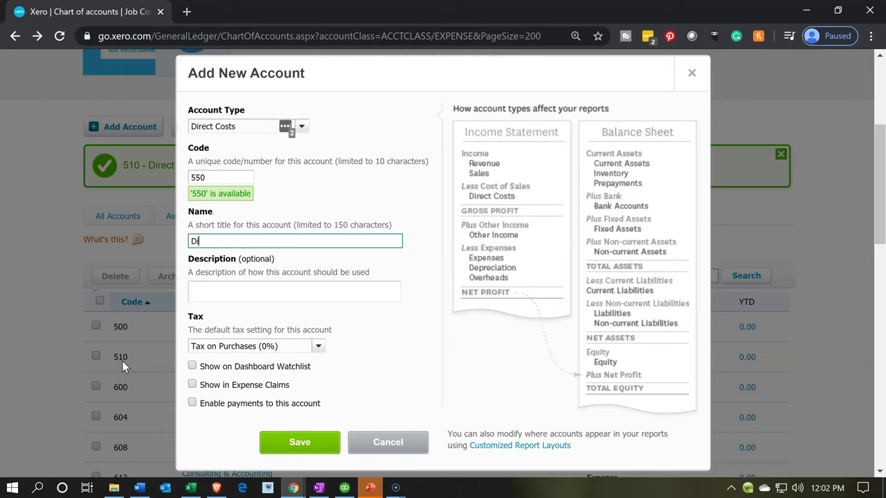
type("irect Labor")
key("Tab")
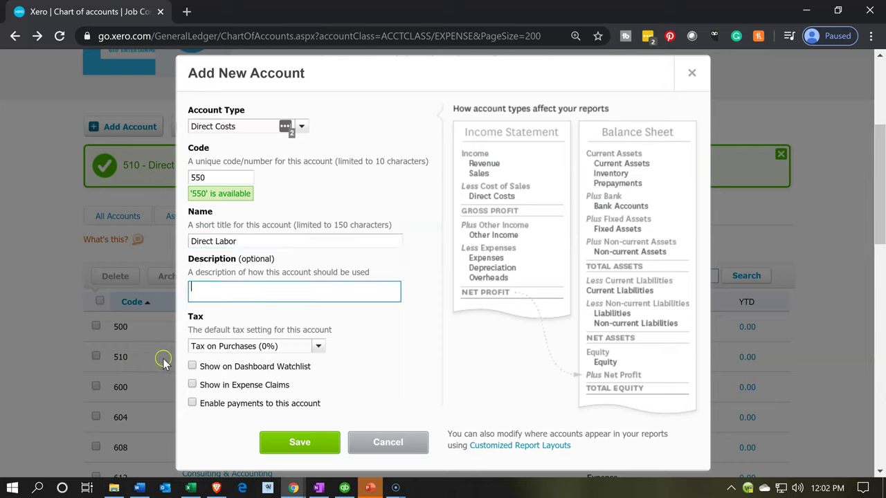
left_click(314, 453)
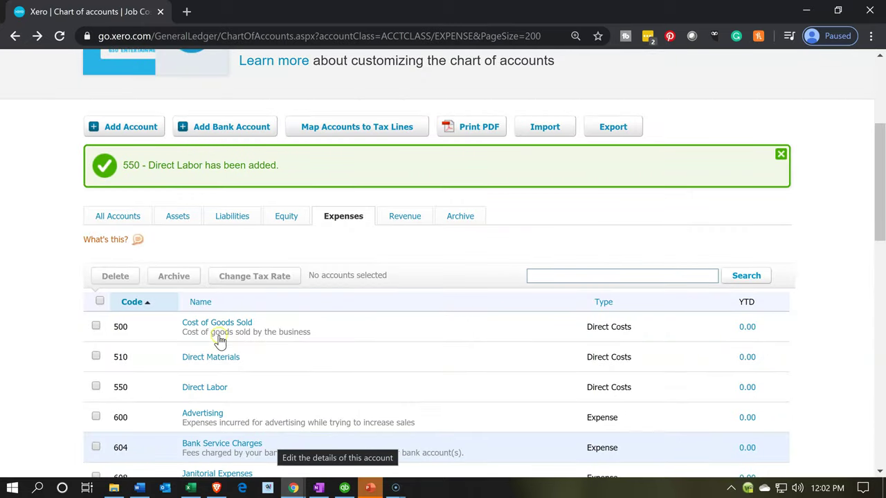
Start a new account with type Direct Costs and code 580.
left_click(130, 128)
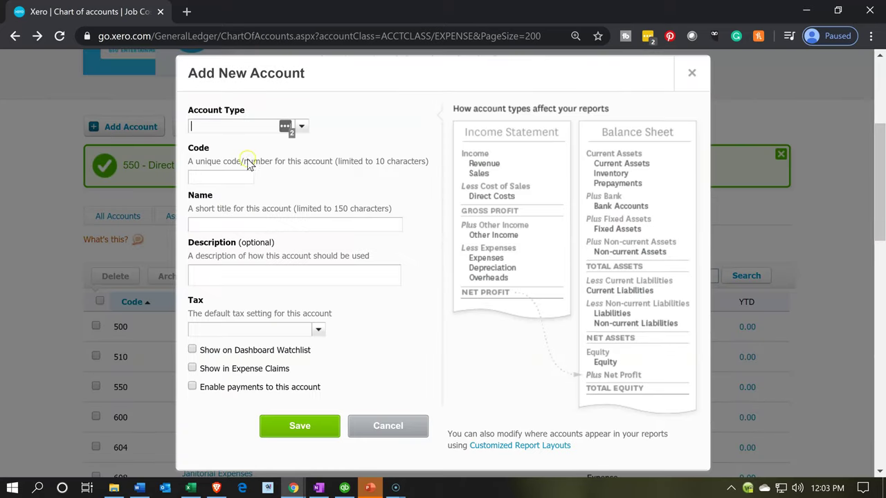
left_click(299, 131)
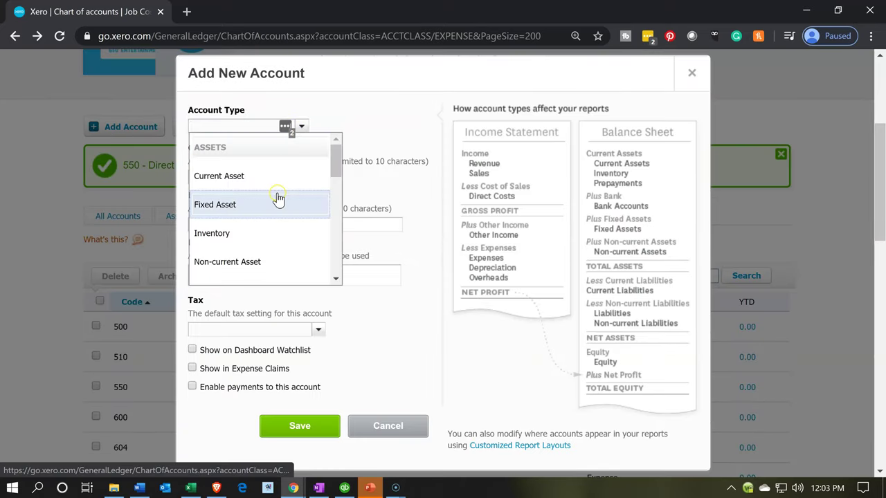
scroll(276, 198, "down", 1)
scroll(276, 198, "down", 3)
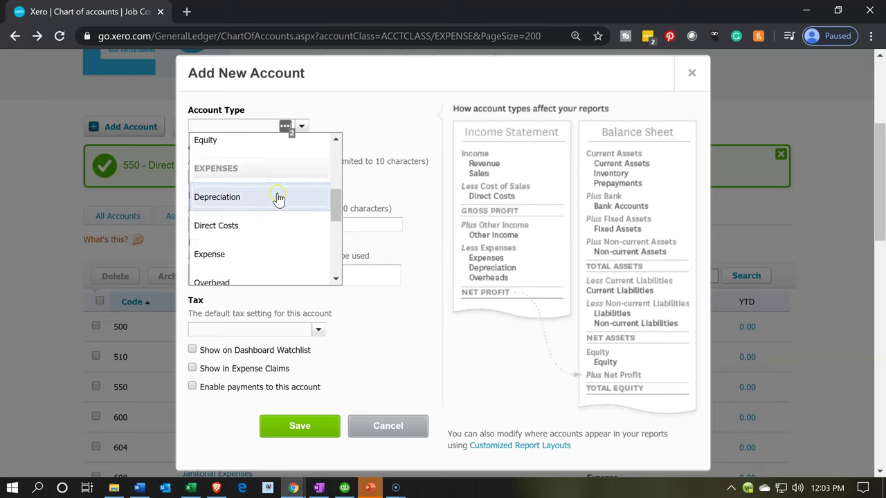
scroll(277, 199, "down", 2)
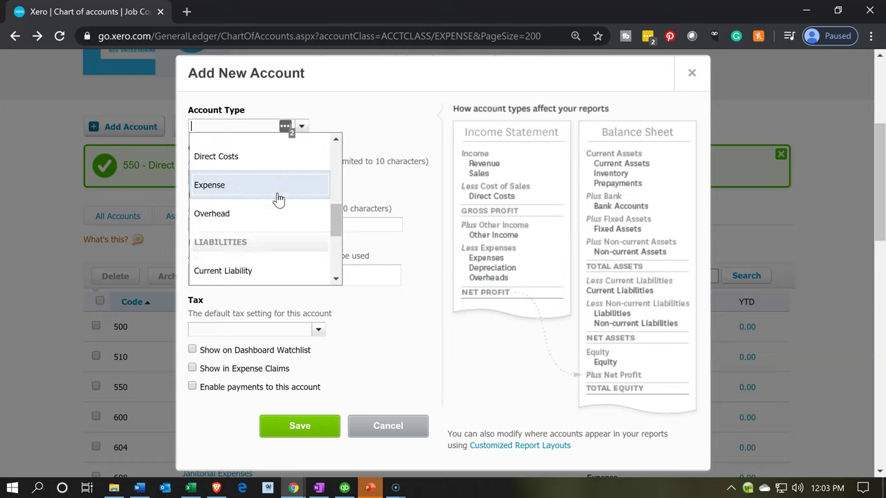
scroll(277, 198, "up", 2)
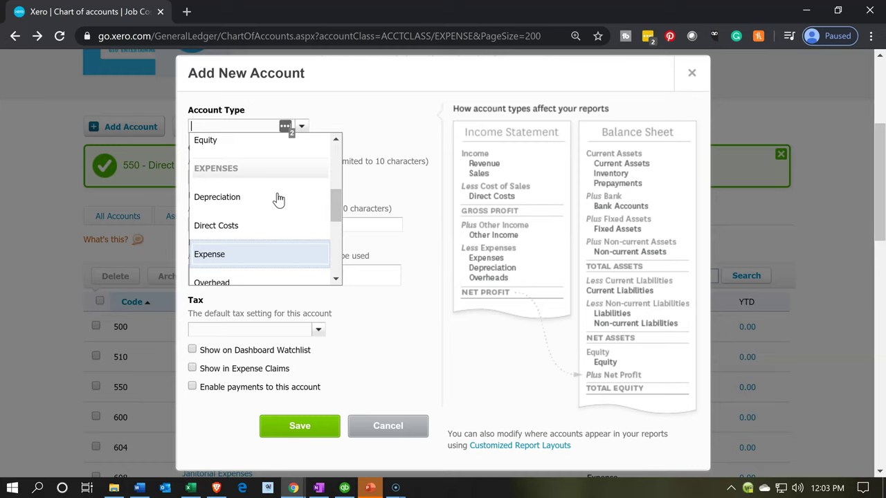
left_click(269, 227)
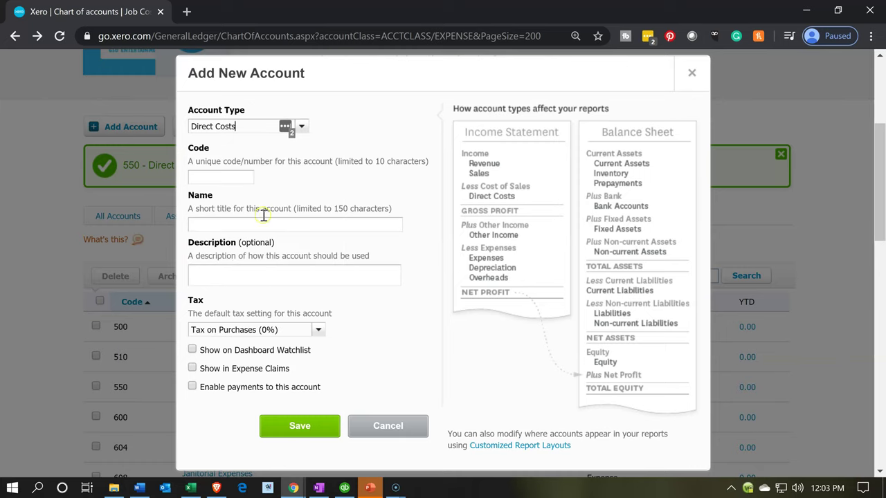
left_click(233, 179)
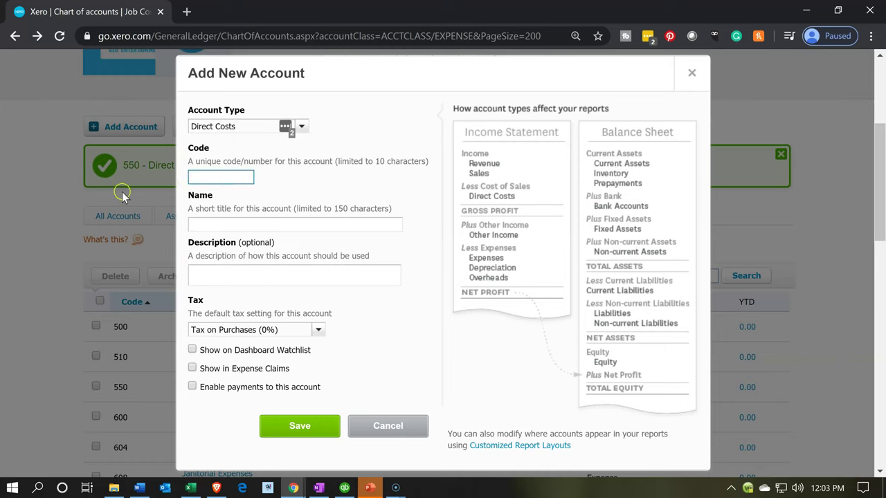
type("580")
key("Tab")
key("Tab")
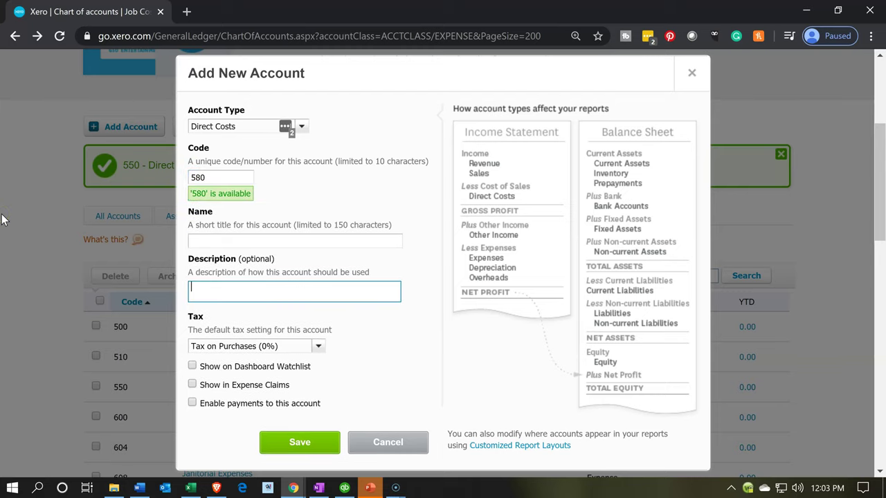
Name the account 'Overhead', leaving the description empty, and save it.
type("Ove")
key("BackSpace")
key("BackSpace")
key("BackSpace")
left_click(293, 232)
left_click(293, 239)
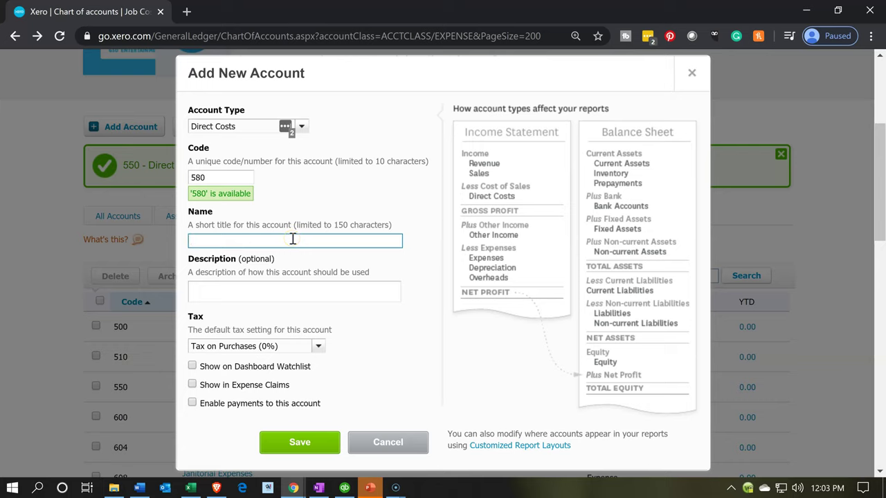
type("Overhead")
key("Tab")
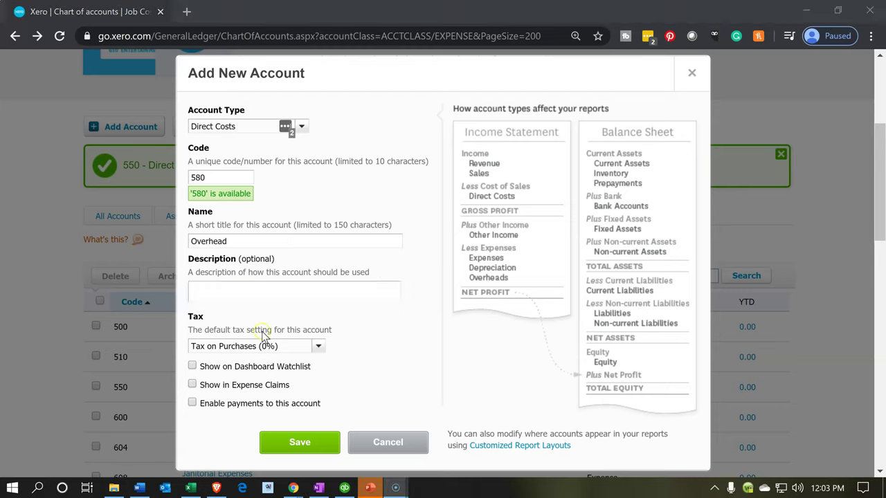
left_click(292, 446)
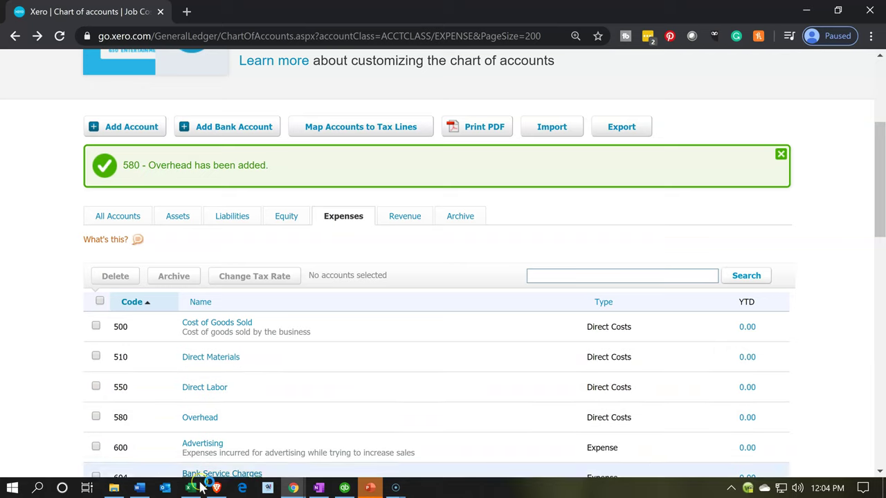
Confirm 580 Overhead is listed with the Direct Costs accounts, then go back to the Excel workbook.
left_click(205, 418)
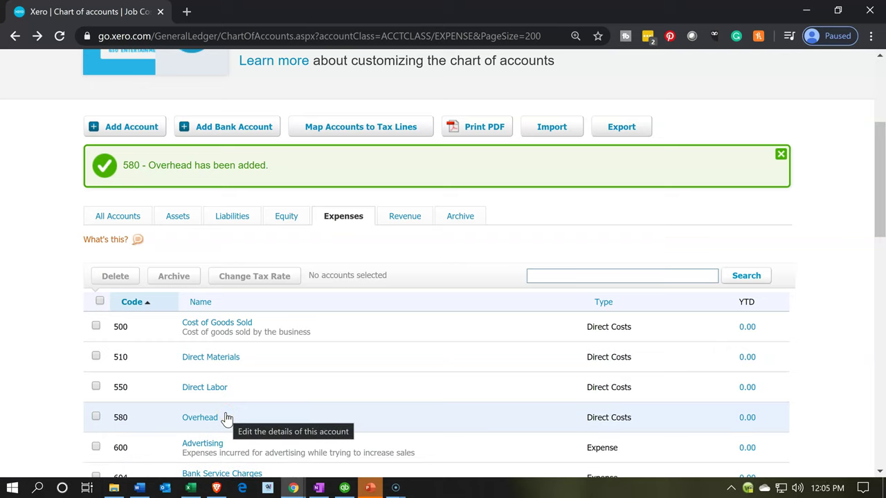
left_click(192, 489)
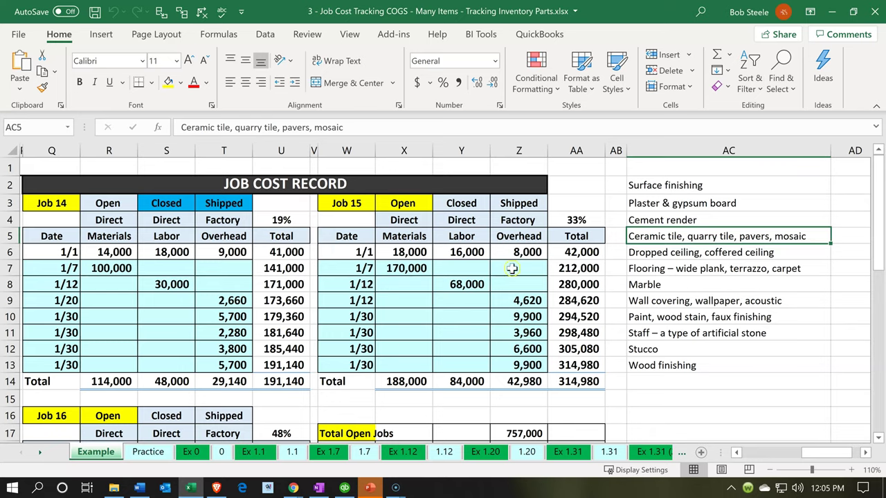
Copy 'Surface finishing' from cell AC2 of the materials list and return to Xero.
left_click(695, 224)
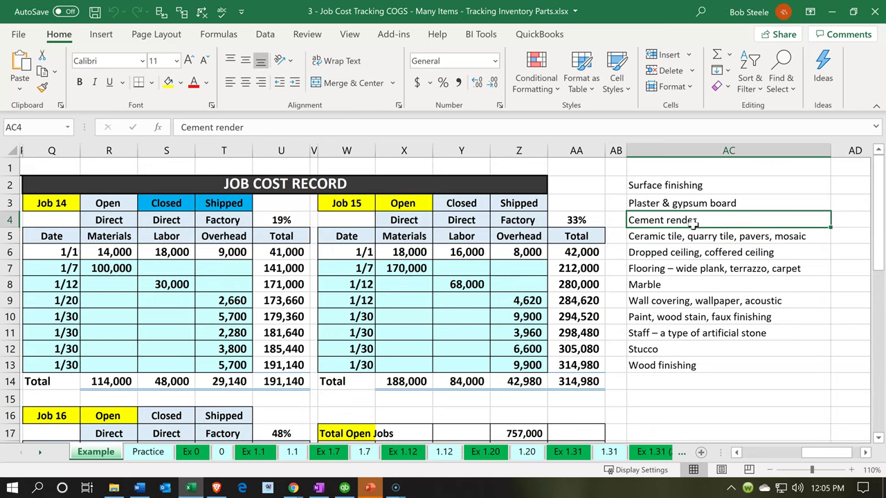
key("Right")
key("Right")
key("Right")
key("Right")
key("Right")
key("Right")
key("Right")
key("Right")
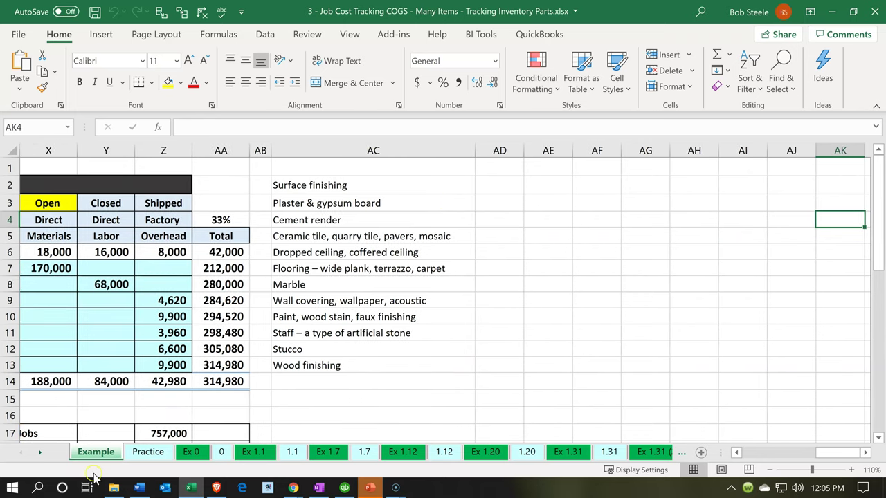
double_click(377, 186)
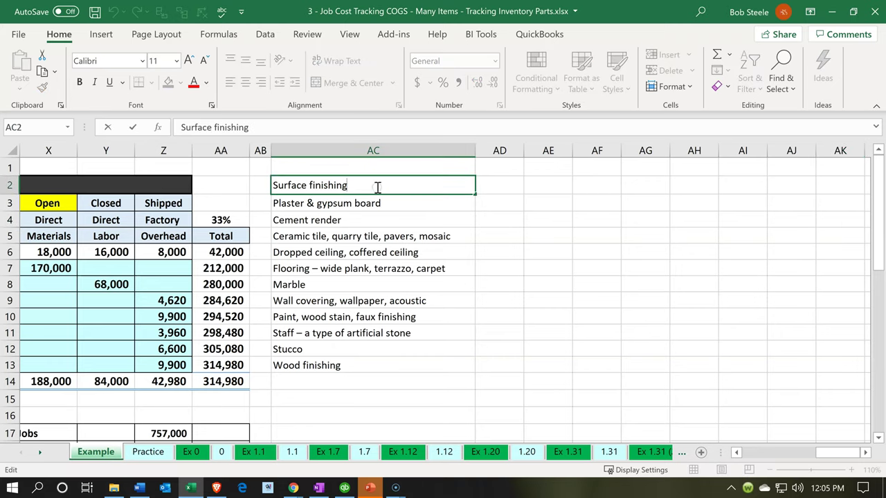
left_click_drag(377, 186, 272, 186)
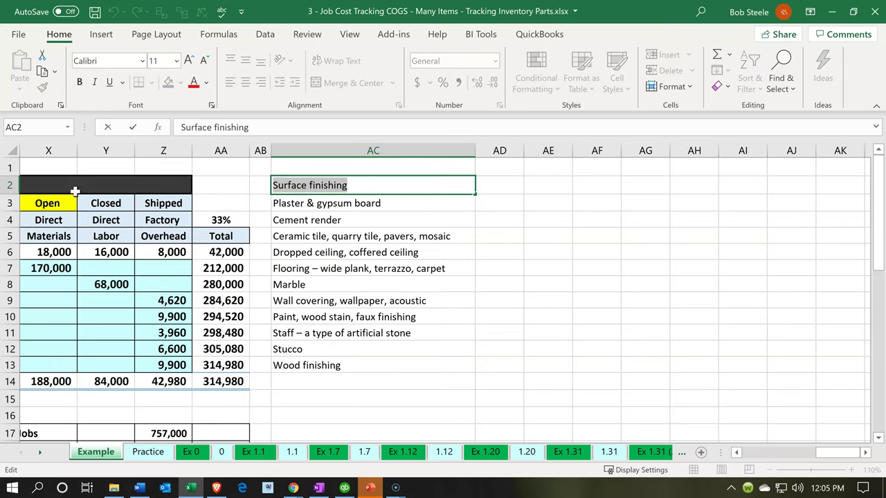
key("ctrl+c")
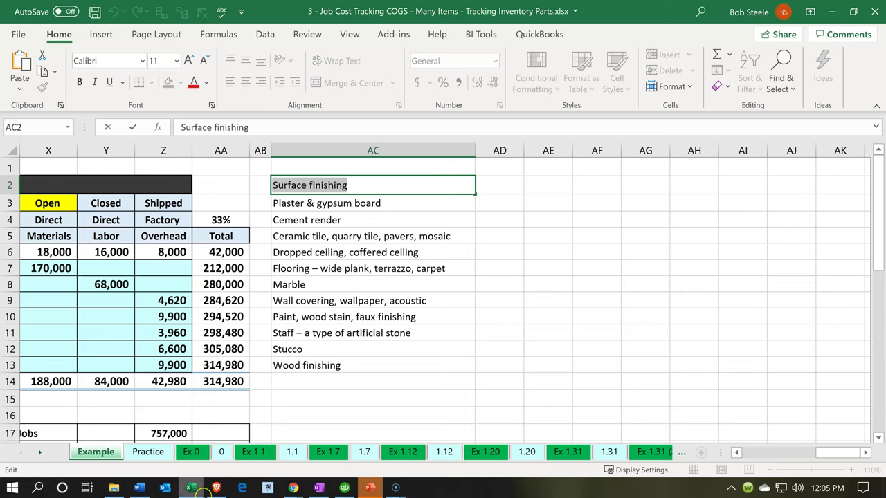
left_click(294, 488)
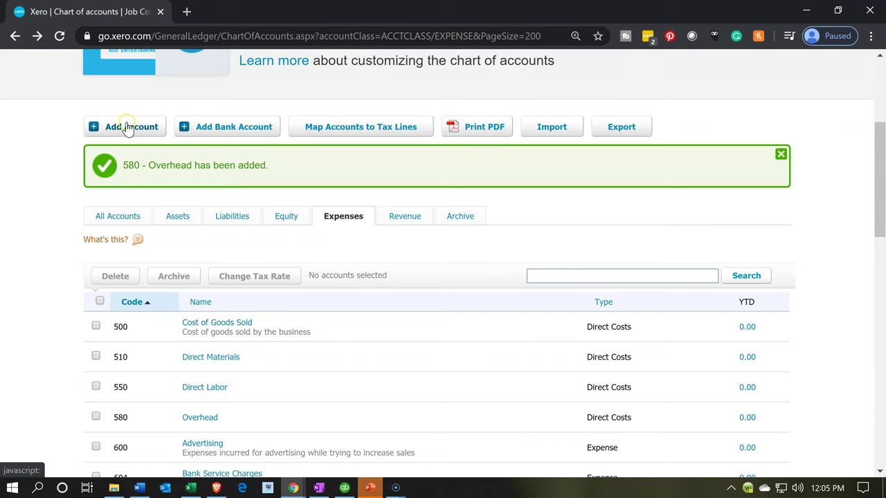
Save Direct Costs account 512 with 'Surface finishing' pasted as name and description, then return to Excel.
left_click(127, 133)
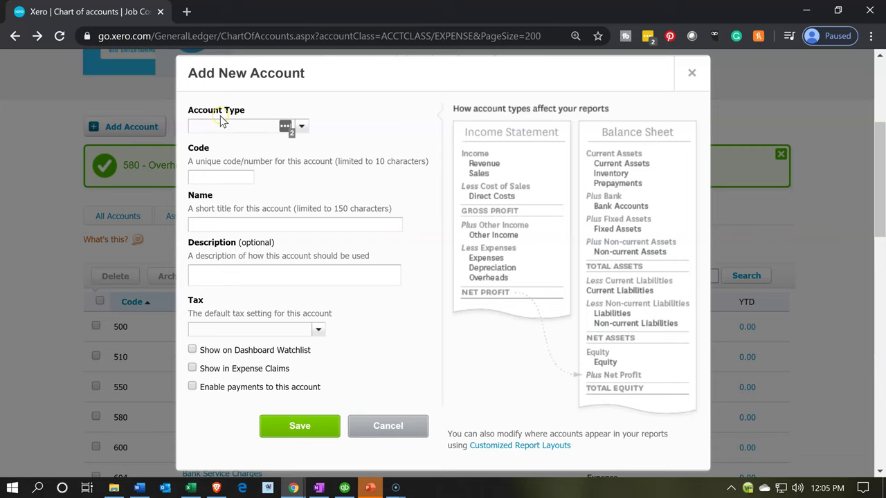
left_click(220, 118)
type("di")
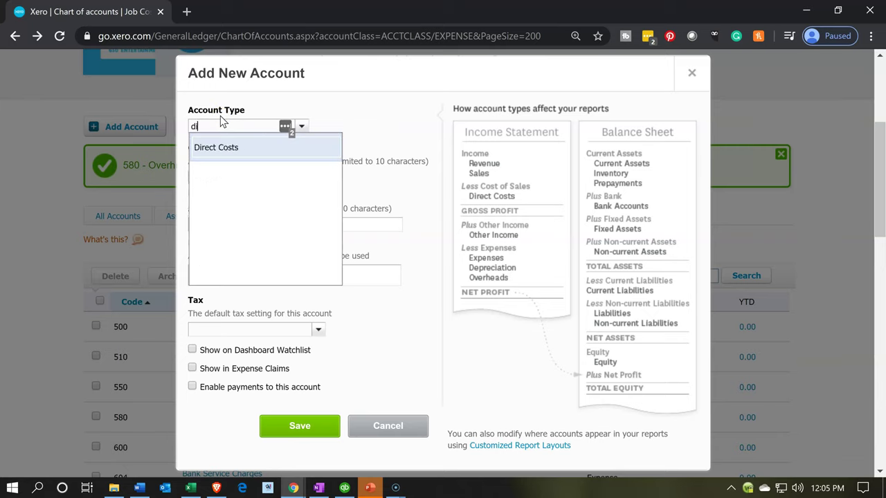
key("Tab")
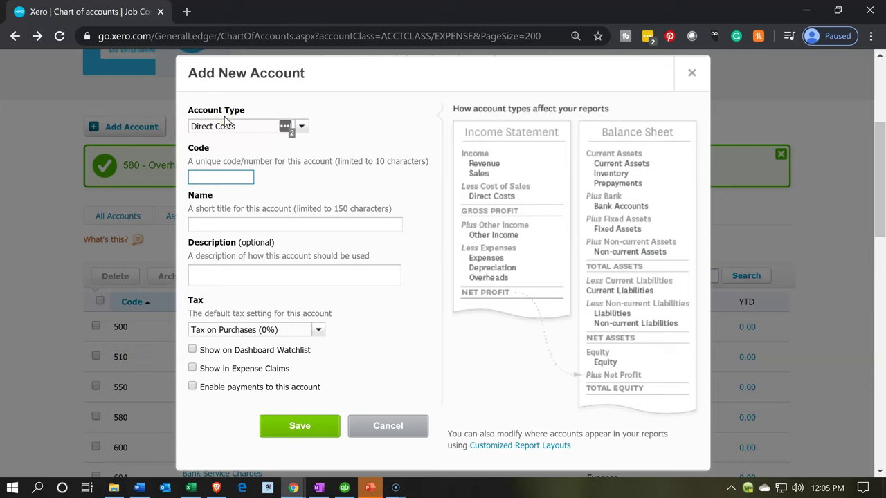
type("512")
key("Tab")
key("Tab")
key("ctrl+v")
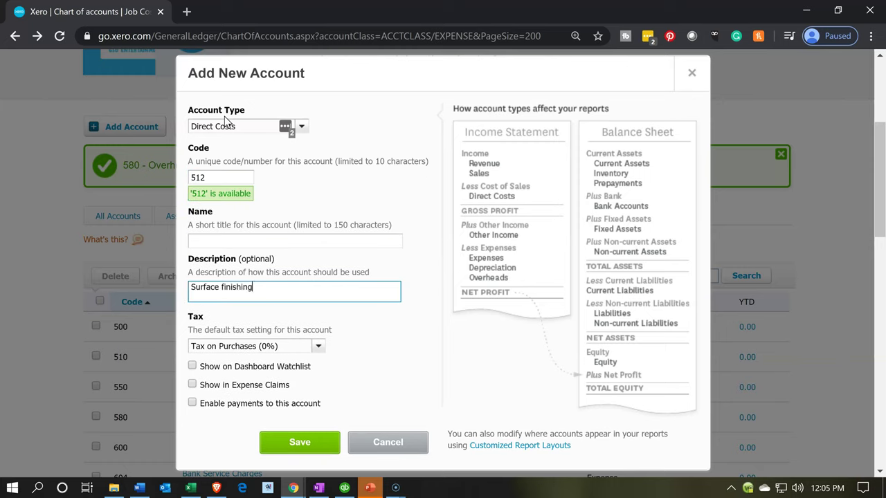
left_click(207, 238)
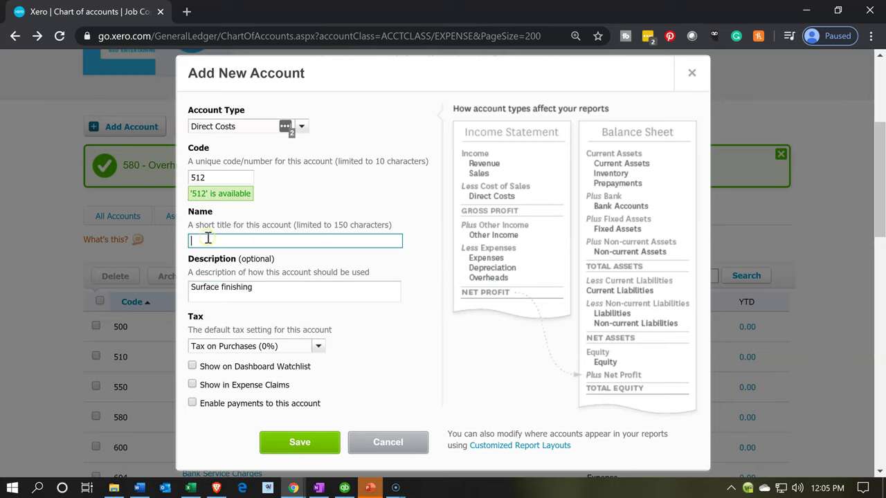
key("ctrl+v")
left_click(299, 442)
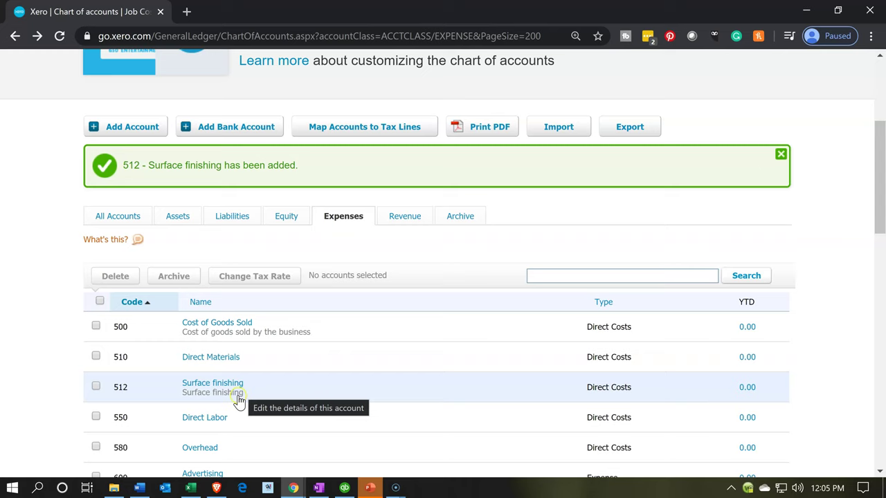
left_click(191, 488)
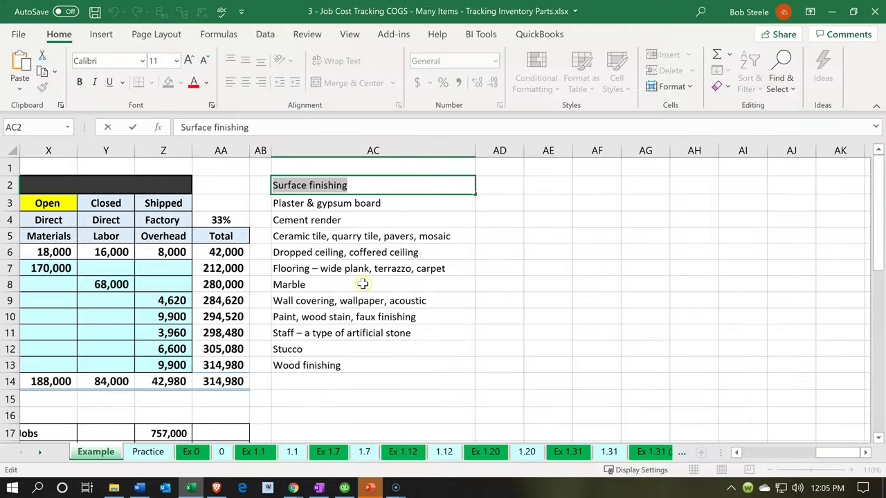
Select the 'Plaster & gypsum board' text in the Excel materials list and minimize Excel.
double_click(401, 196)
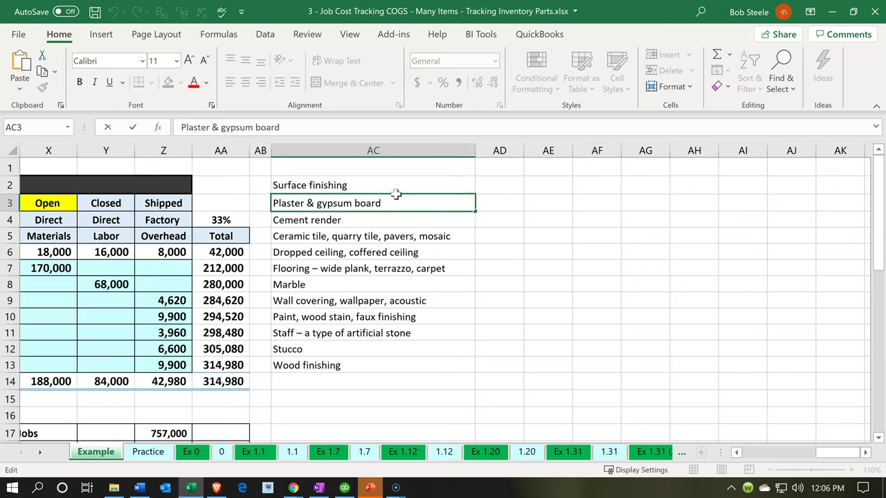
left_click_drag(392, 194, 241, 196)
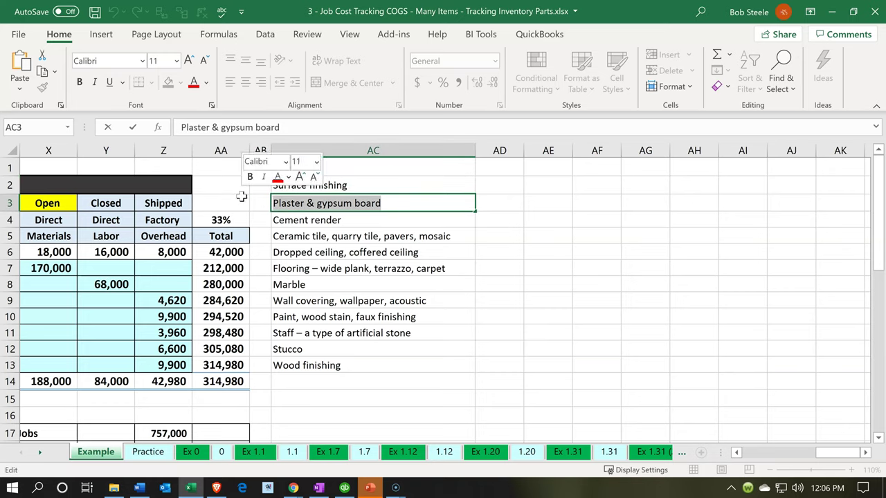
left_click(830, 12)
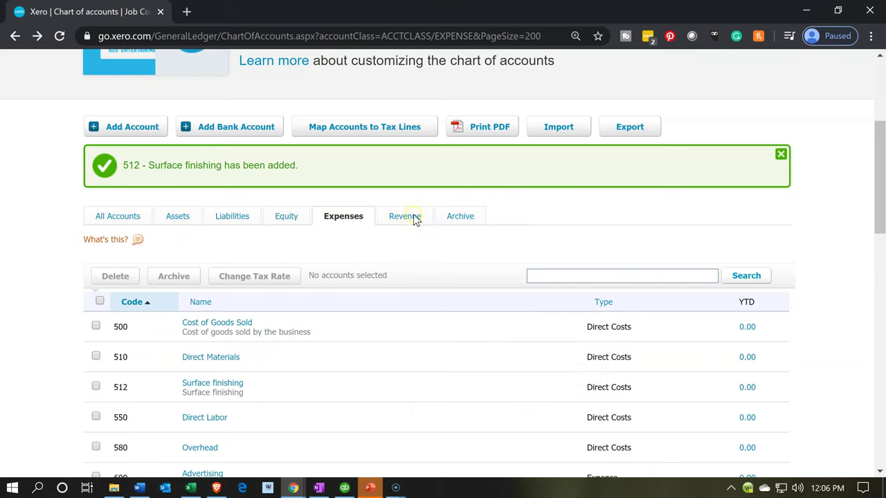
Create and save Direct Costs account 514 named 'Plaster & gypsum board'.
left_click(133, 133)
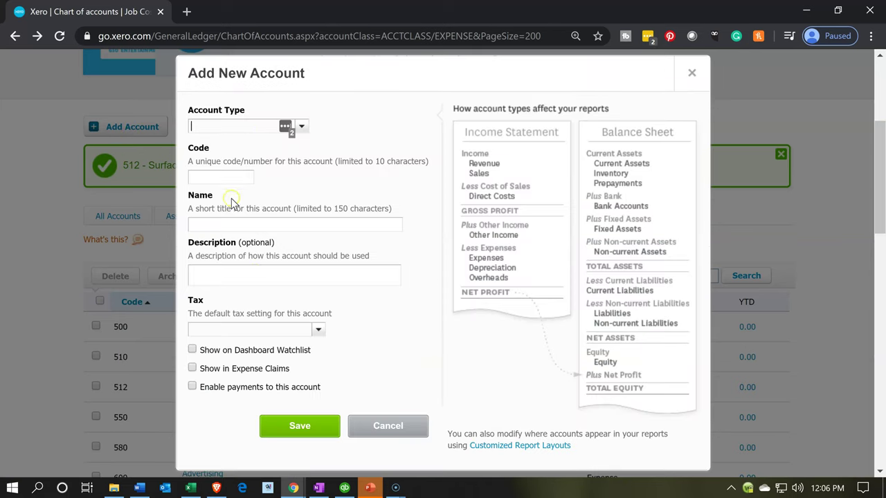
left_click(221, 225)
type("Plaster & gypsum board")
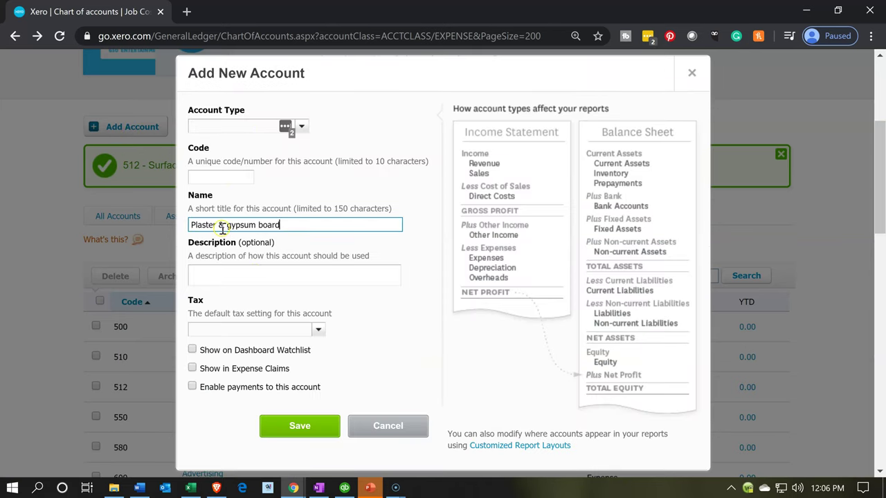
left_click(243, 125)
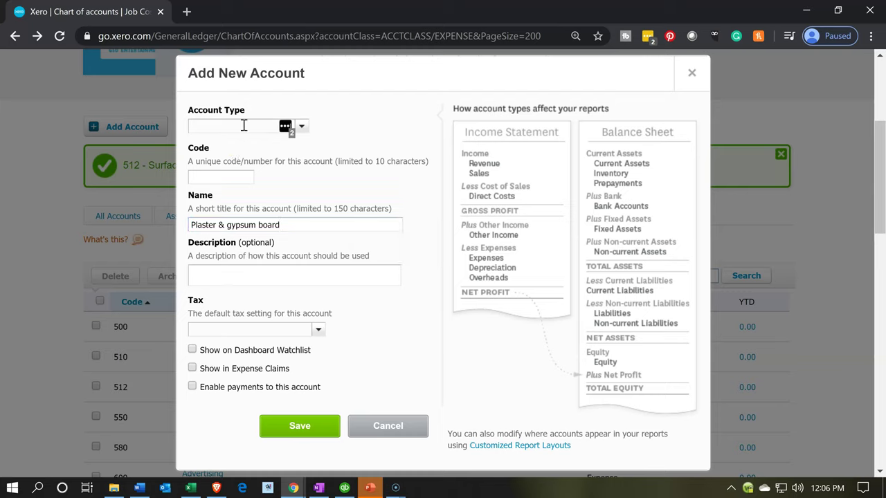
type("dir")
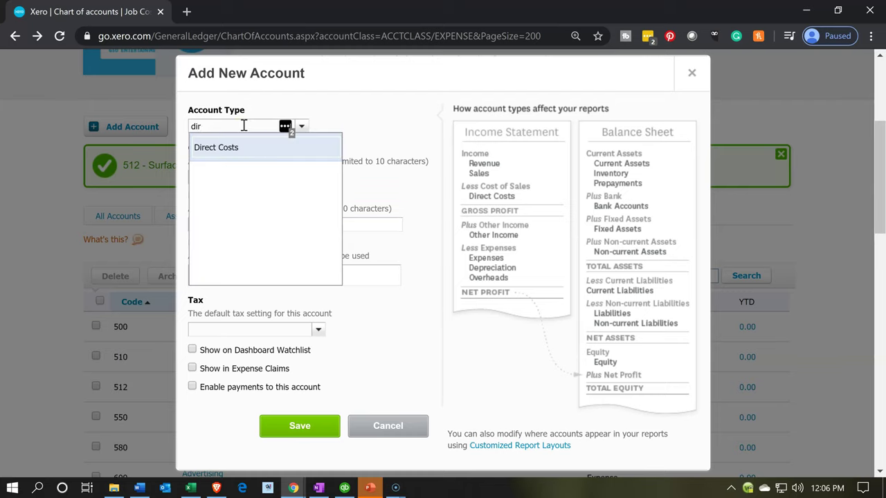
key("Tab")
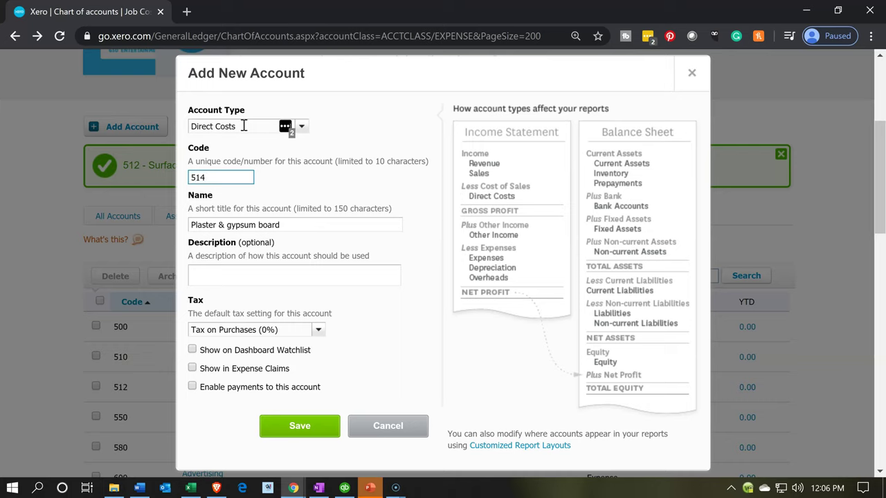
left_click(306, 427)
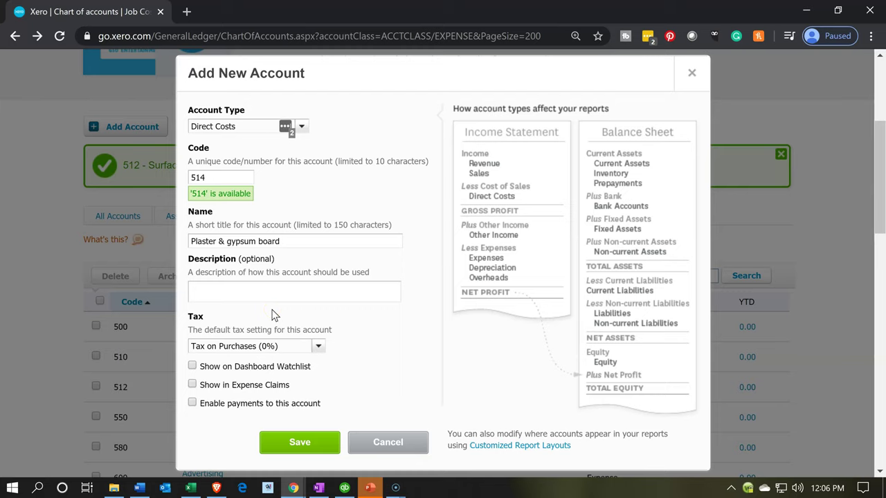
left_click(300, 443)
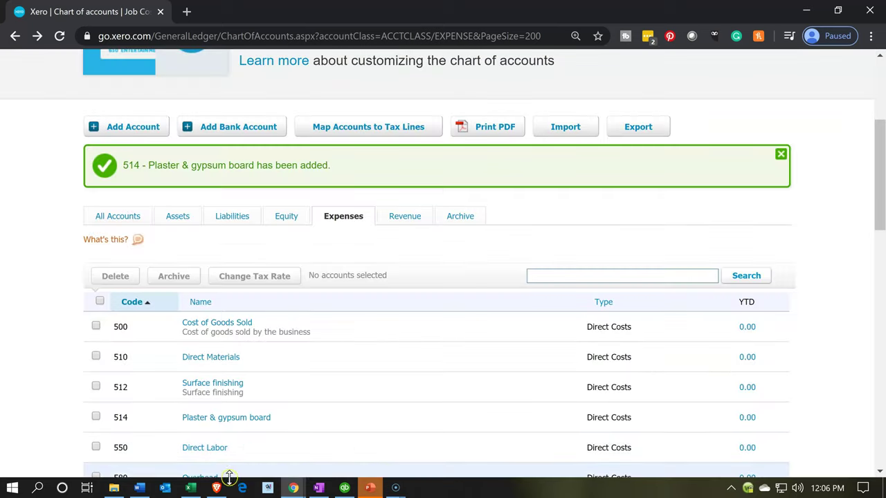
Copy 'Cement render' from cell AC4 of the Excel materials list.
left_click(190, 488)
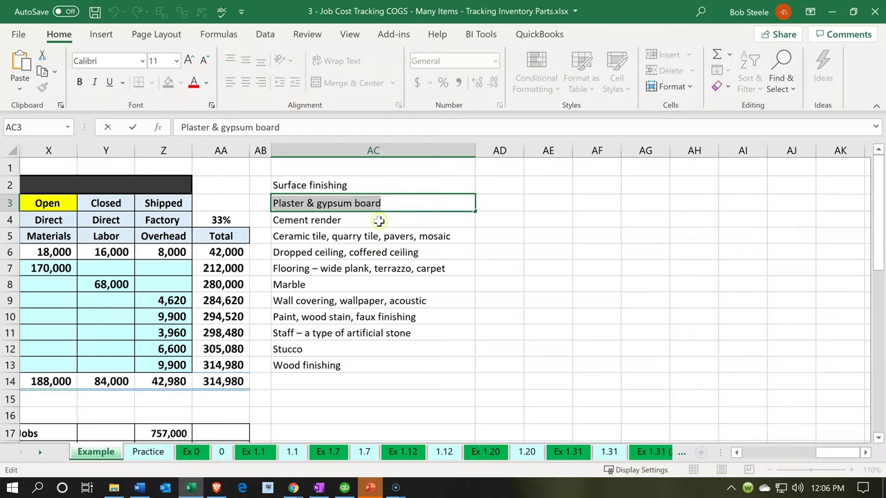
left_click(380, 221)
key("F2")
left_click(257, 217, "shift")
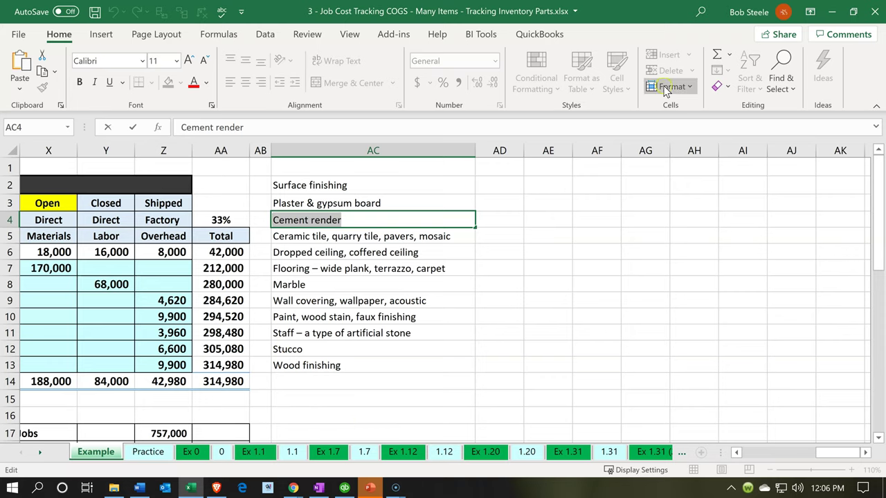
Add and save Direct Costs account 516 named Cement render in Xero.
left_click(831, 11)
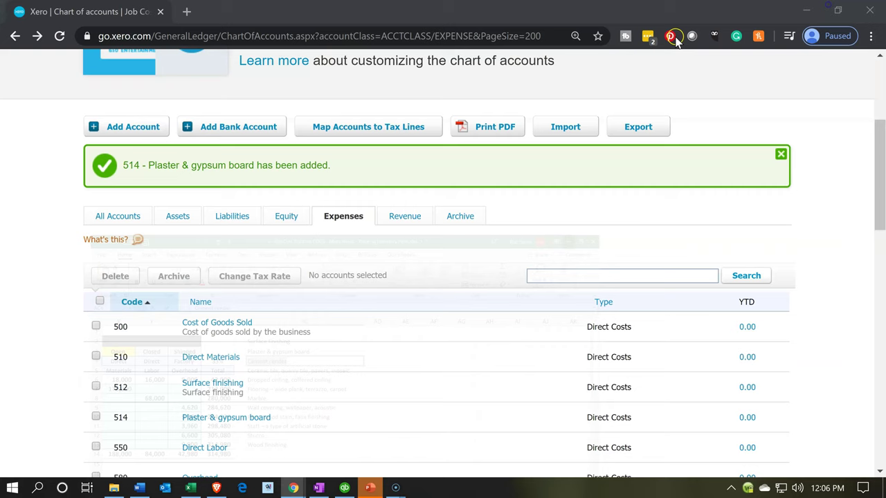
left_click(127, 126)
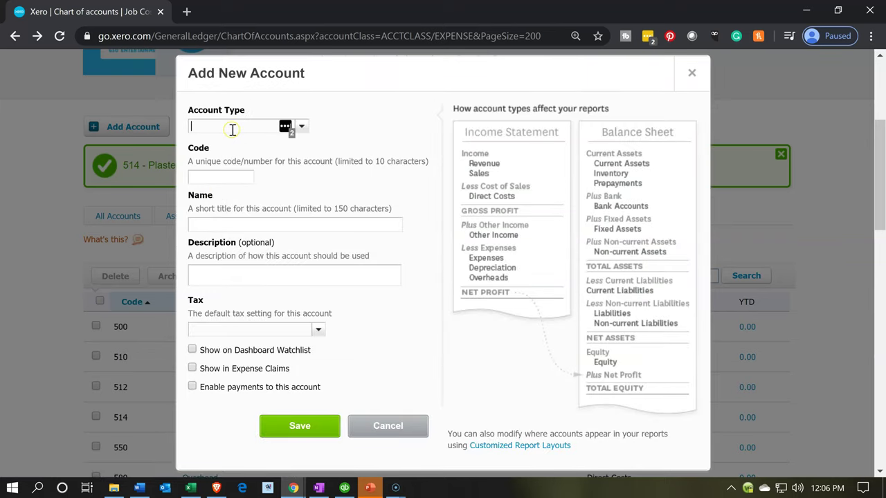
type("dir")
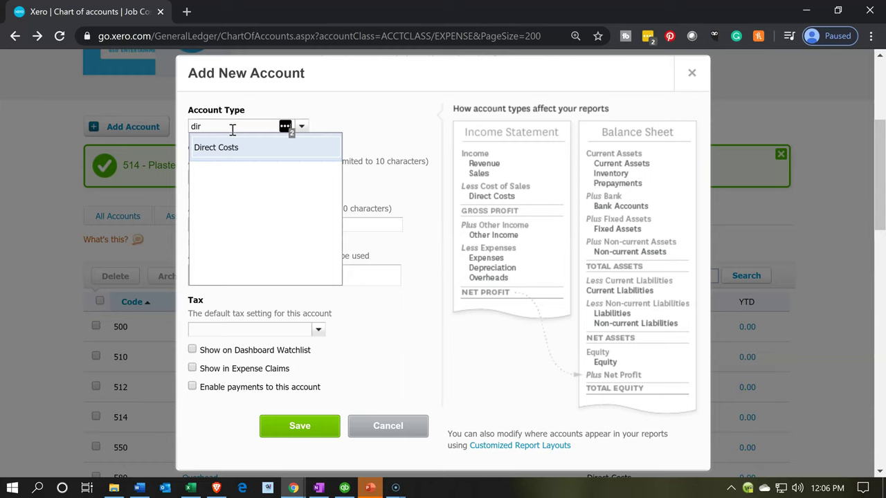
key("Tab")
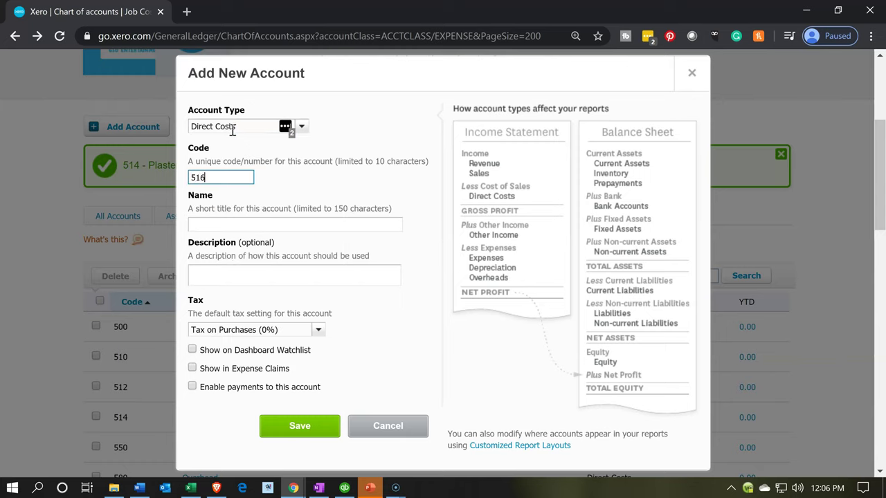
key("Tab")
type("Cement render")
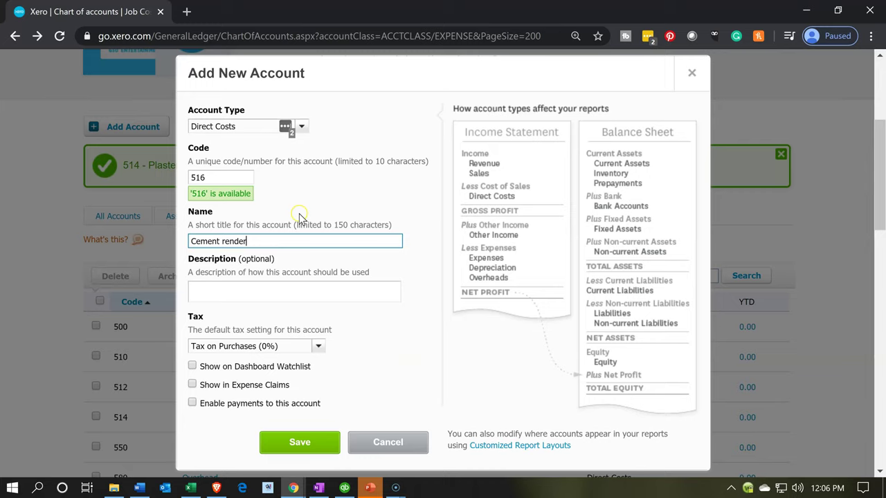
left_click(294, 443)
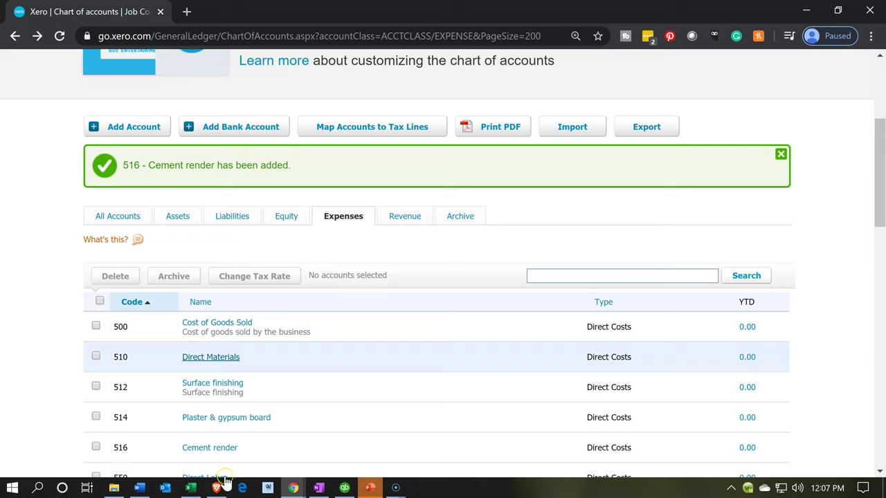
Copy 'Ceramic tile, quarry tile, pavers, mosaic' from the Excel materials list.
left_click(194, 489)
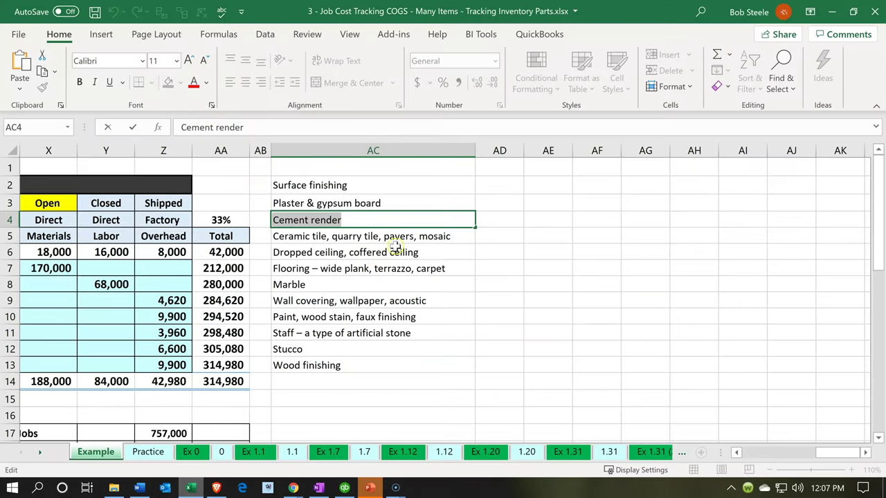
double_click(470, 236)
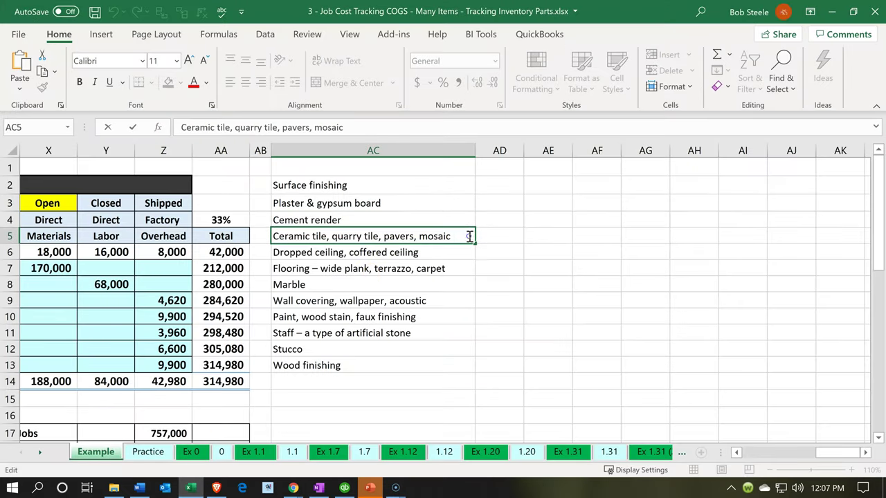
left_click_drag(469, 236, 122, 245)
key("ctrl+c")
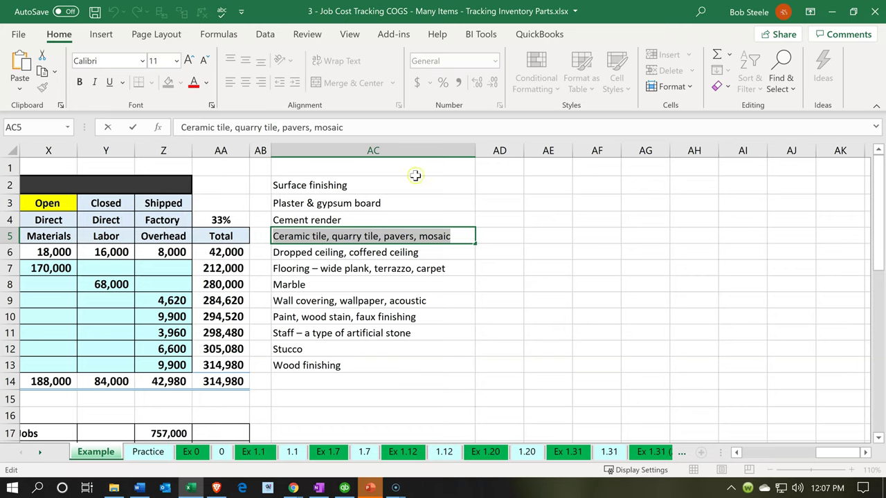
Save Direct Costs account 518 named Ceramic tile, quarry tile, pavers, mosaic.
left_click(832, 12)
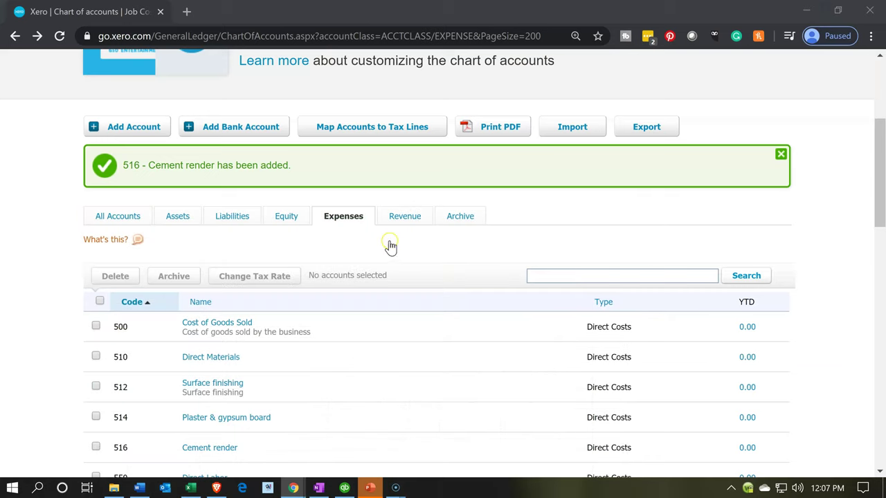
scroll(353, 245, "down", 1)
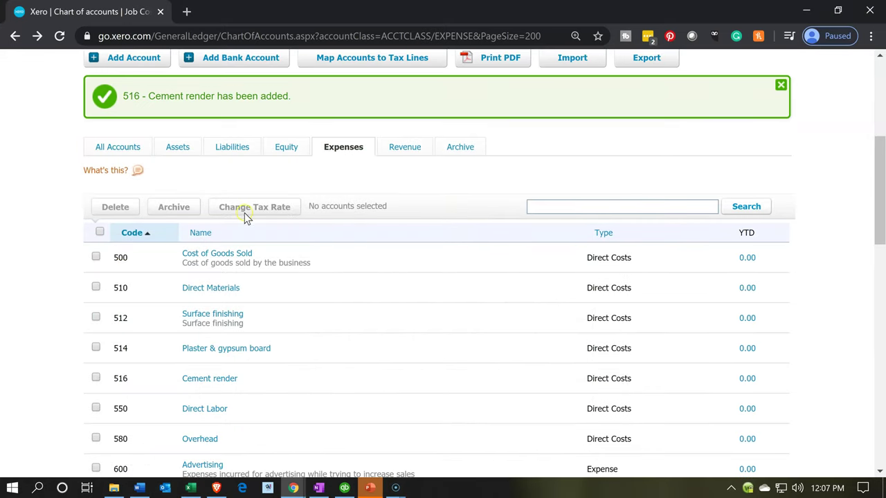
left_click(142, 61)
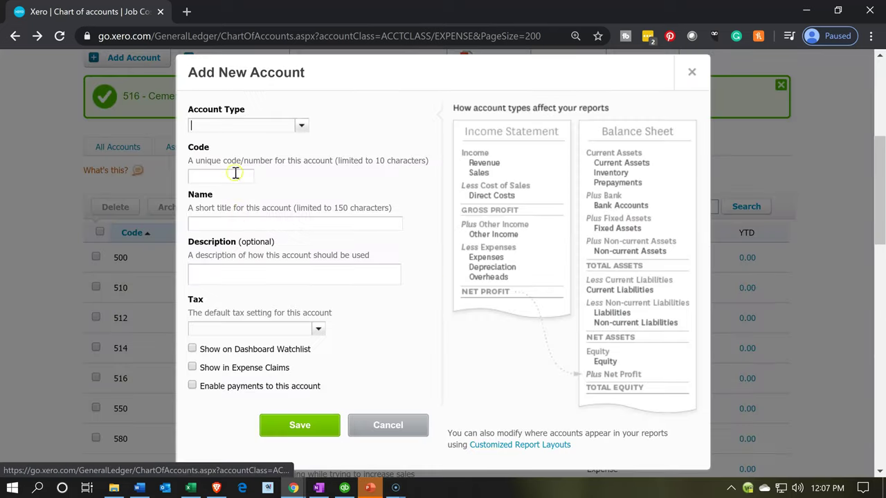
type("d")
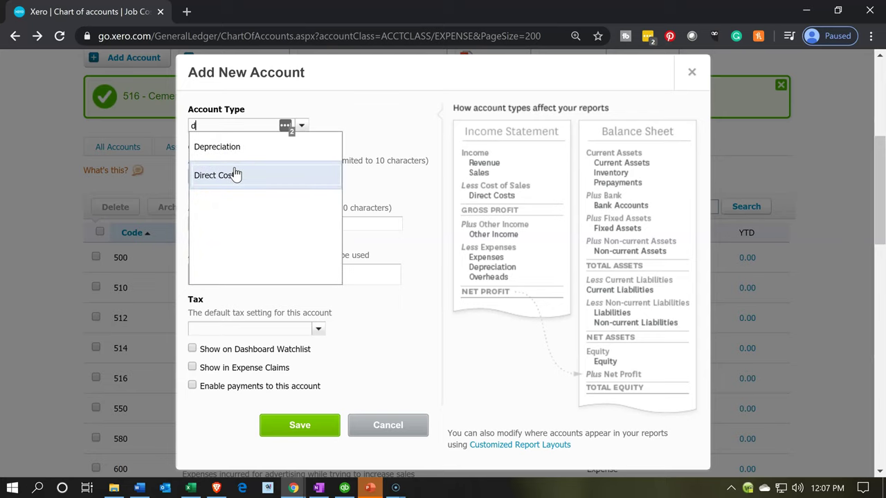
left_click(236, 174)
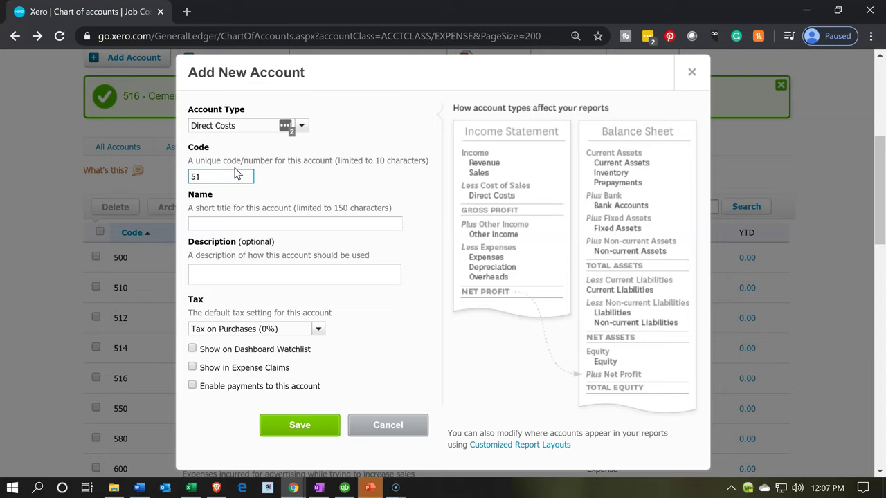
key("Tab")
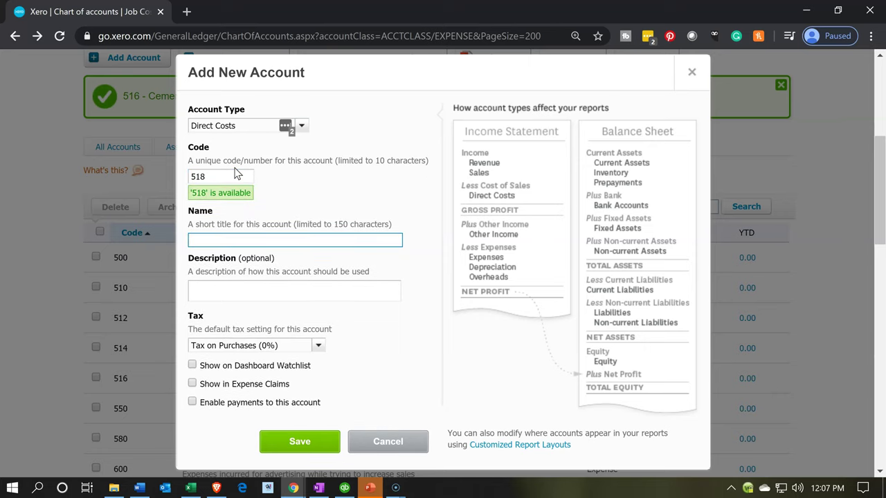
key("ctrl+v")
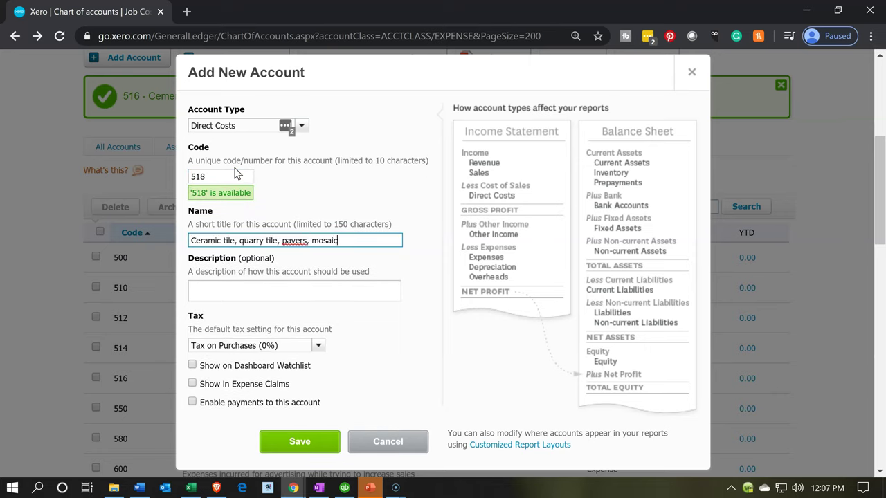
key("Tab")
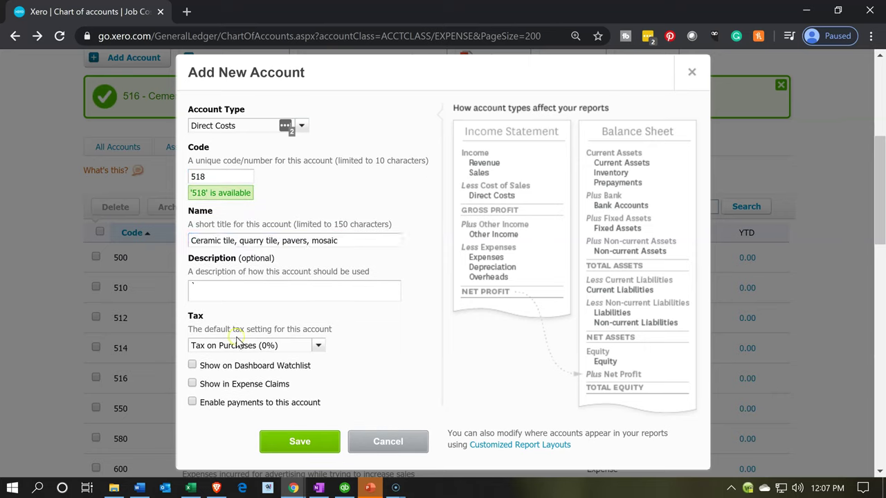
left_click(269, 450)
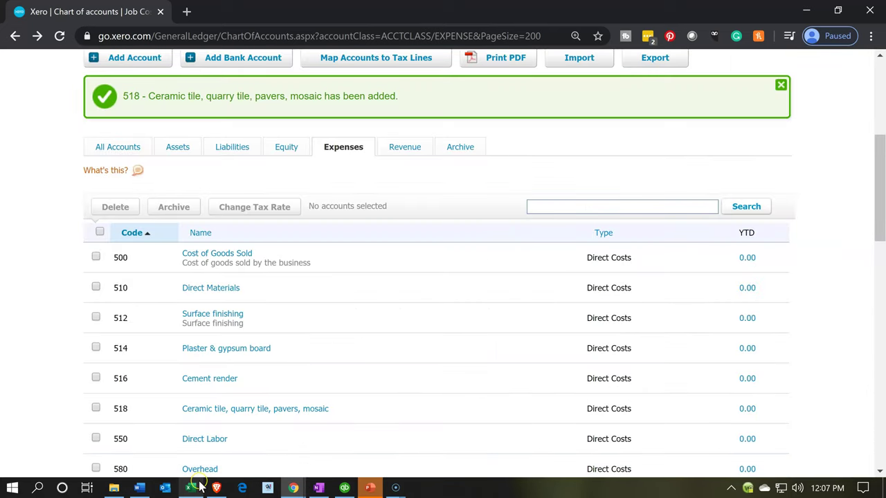
left_click(192, 489)
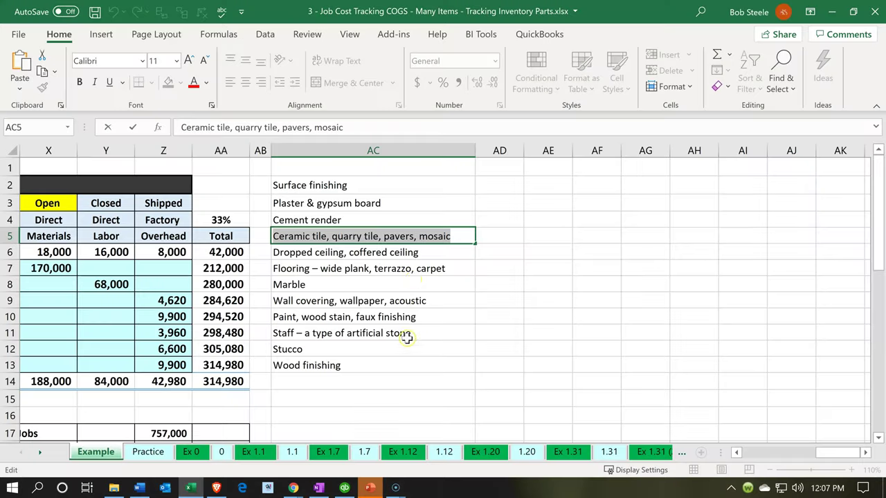
Copy 'Dropped ceiling, coffered ceiling' from Excel cell AC6.
double_click(425, 254)
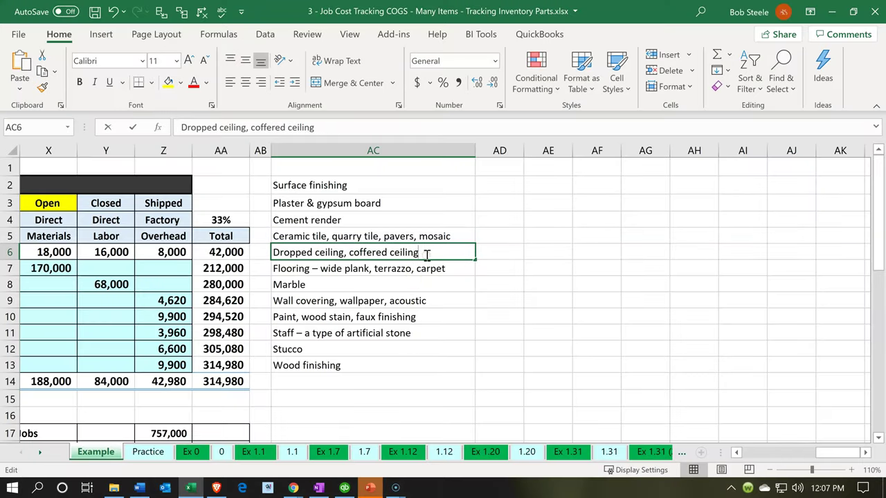
left_click_drag(425, 255, 232, 238)
key("ctrl+c")
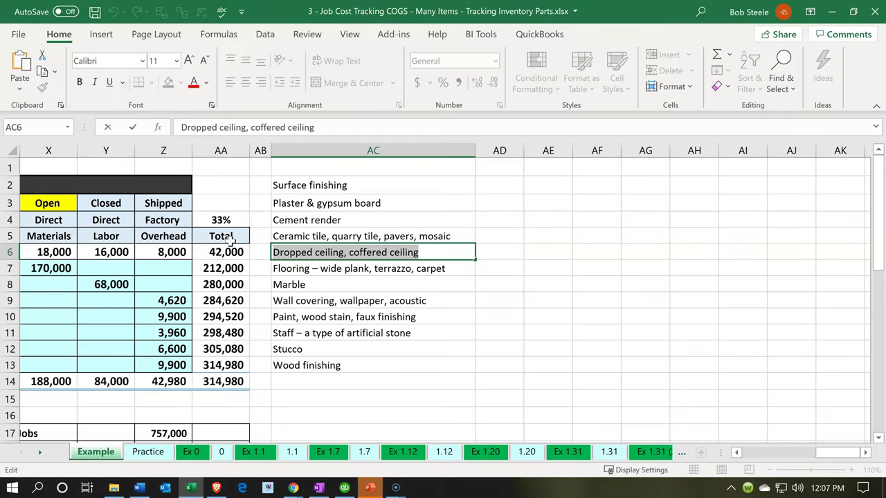
left_click(831, 12)
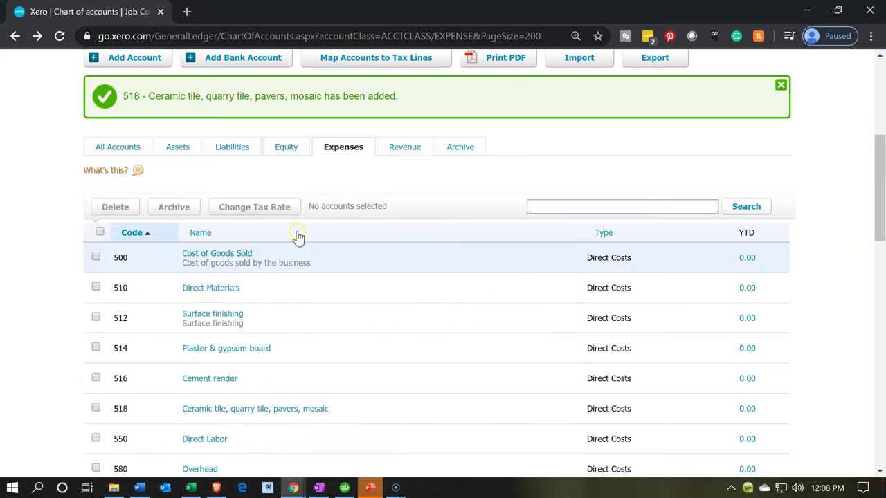
scroll(159, 242, "down", 1)
scroll(141, 208, "up", 1)
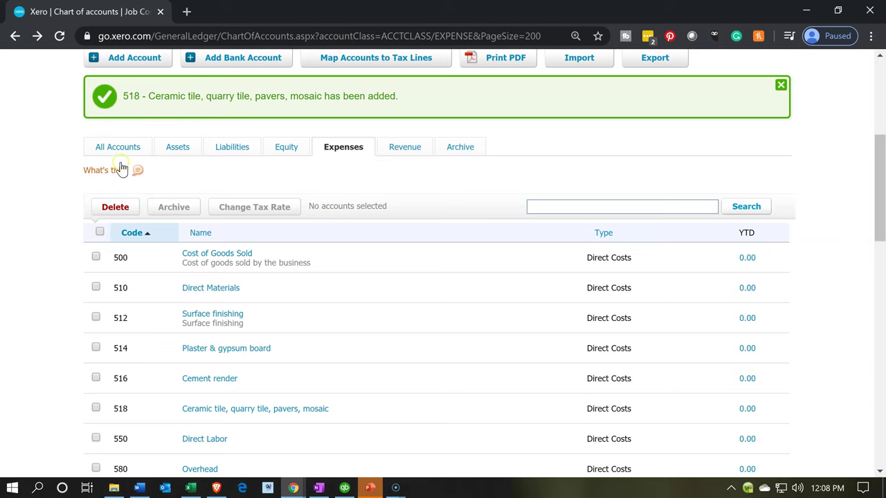
Save Direct Costs account 520 named Dropped ceiling, coffered ceiling.
left_click(126, 61)
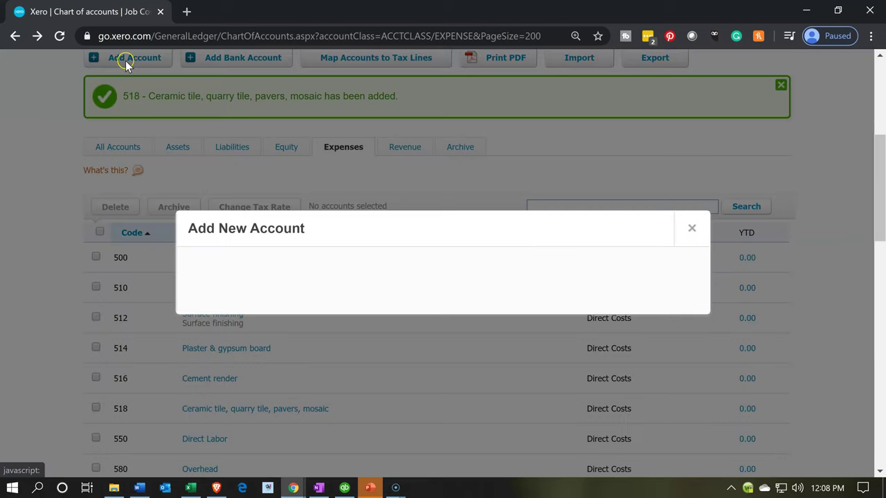
scroll(73, 213, "down", 1)
scroll(73, 214, "up", 1)
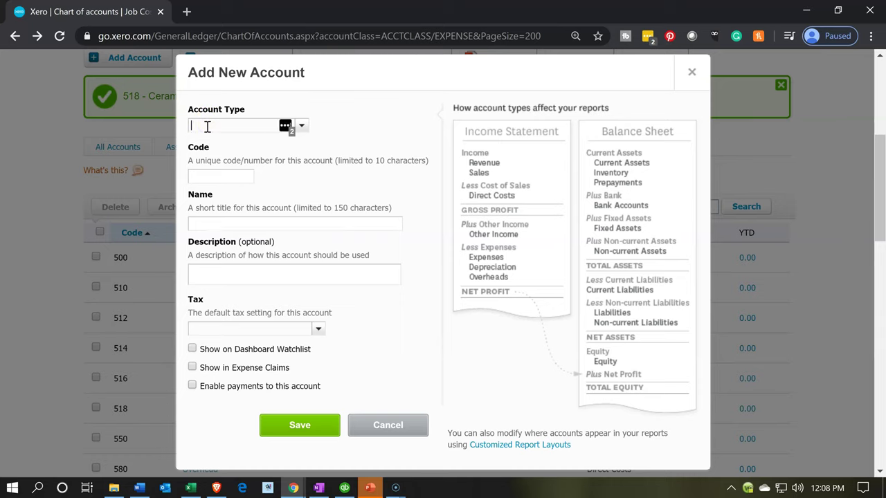
type("d")
key("Down")
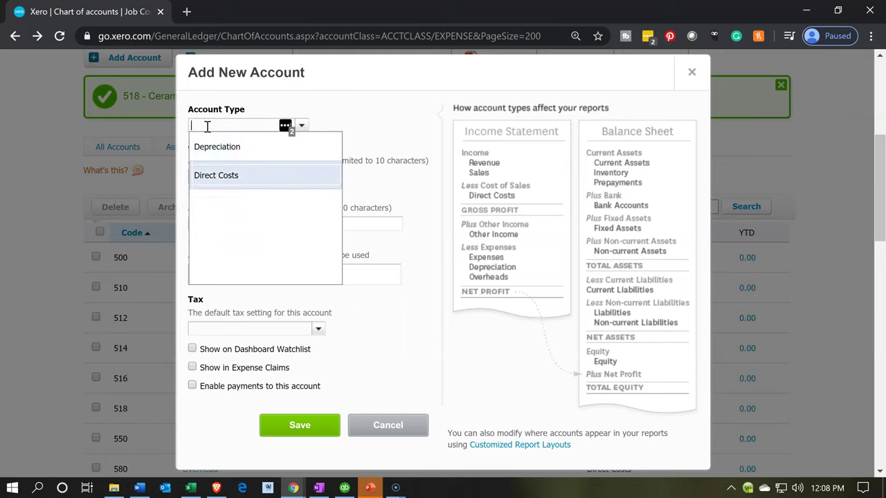
key("Tab")
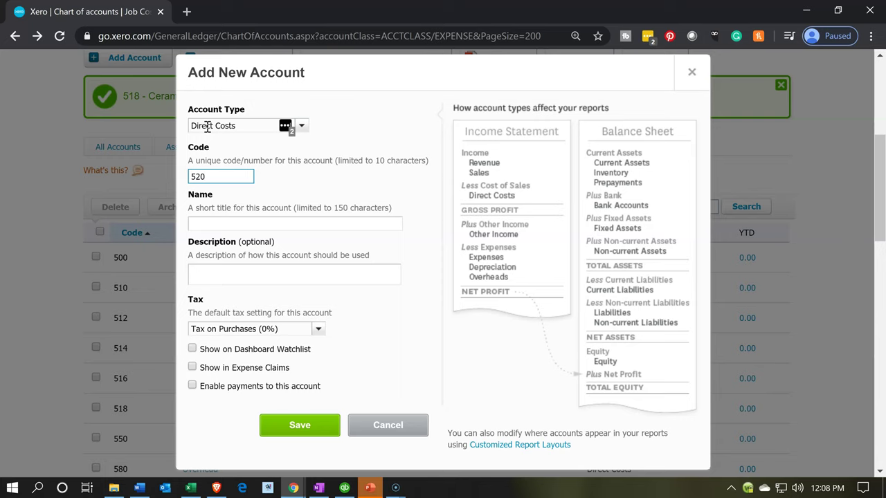
key("Tab")
key("ctrl+v")
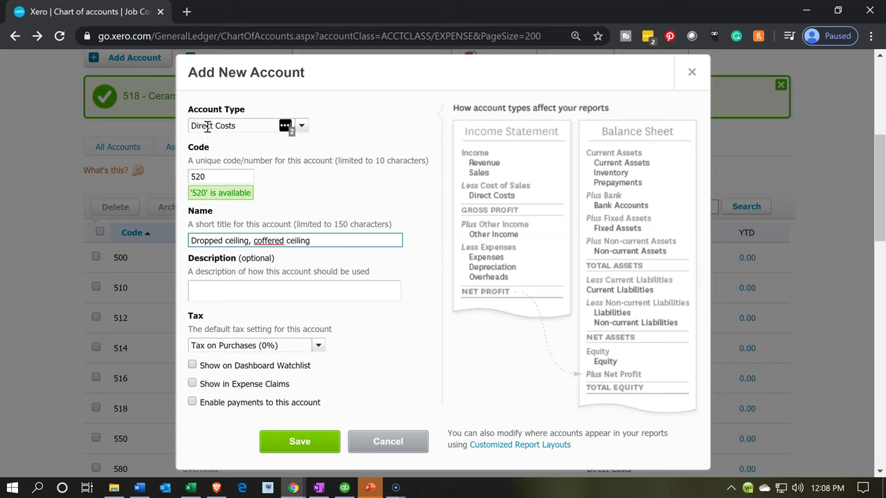
left_click(287, 443)
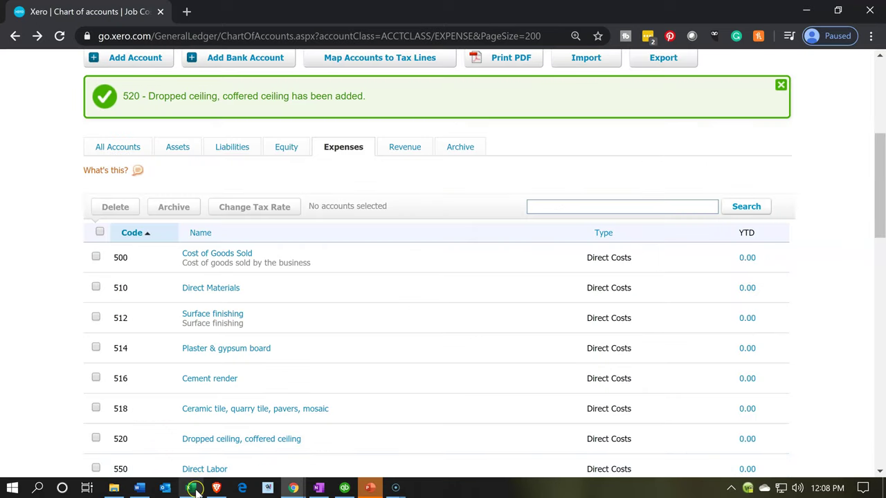
Copy 'Flooring – wide plank, terrazzo, carpet' from Excel cell AC7.
left_click(191, 489)
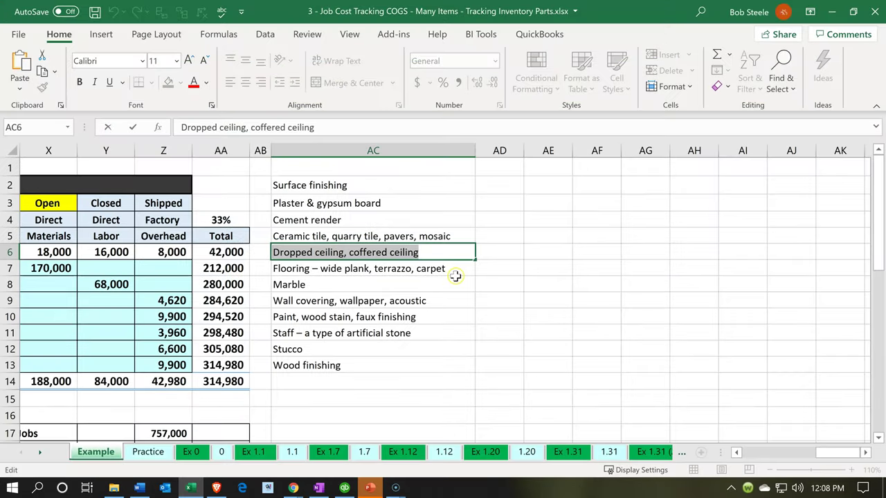
double_click(454, 268)
left_click_drag(405, 267, 243, 264)
key("ctrl+c")
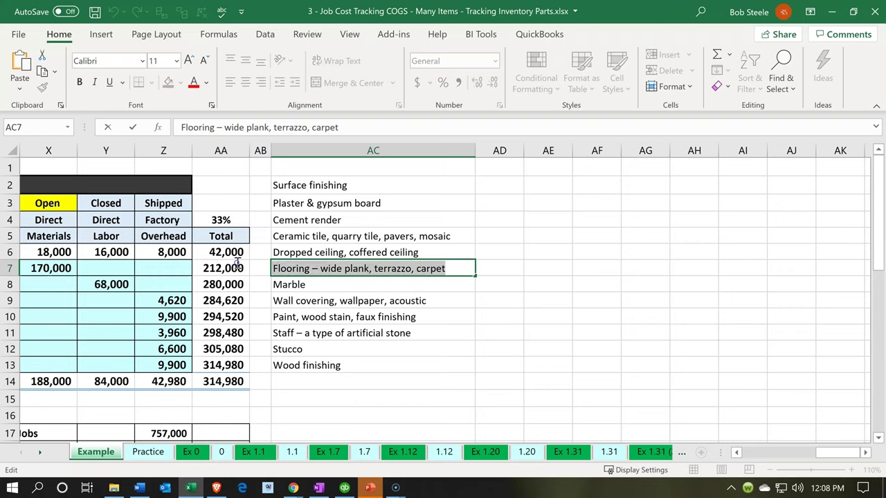
Save Direct Costs account 522 named Flooring – wide plank, terrazzo, carpet.
left_click(190, 489)
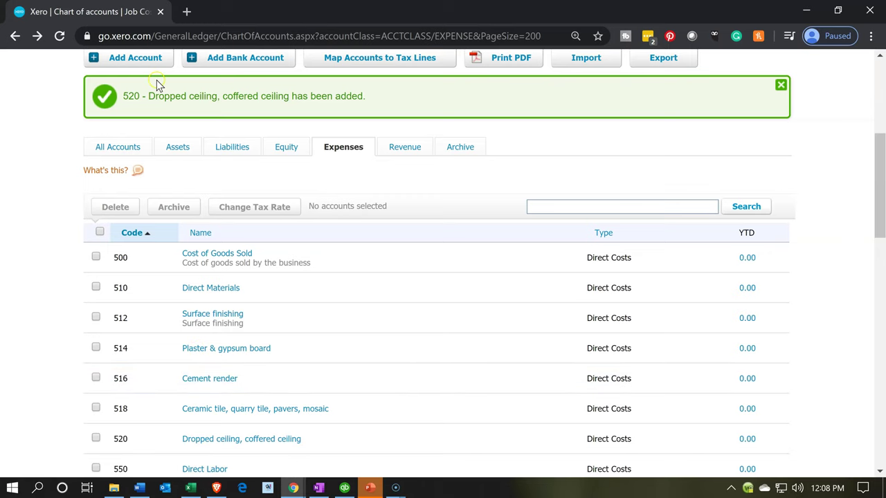
left_click(145, 61)
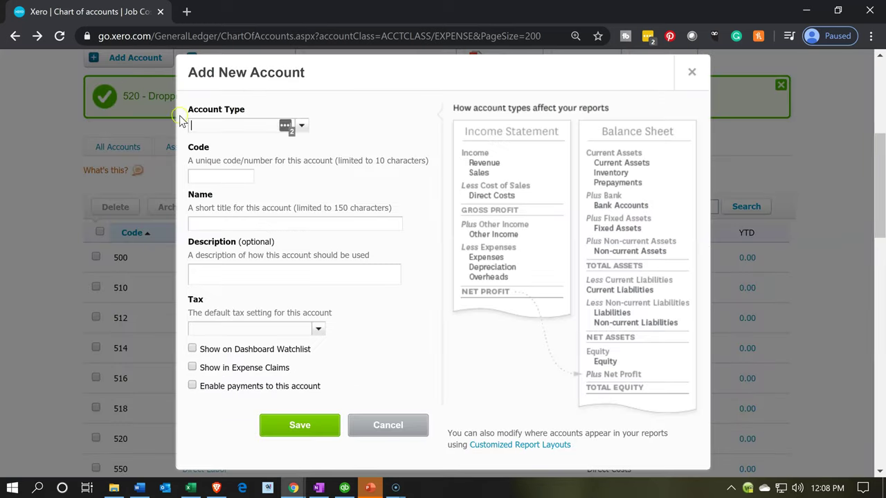
type("dir")
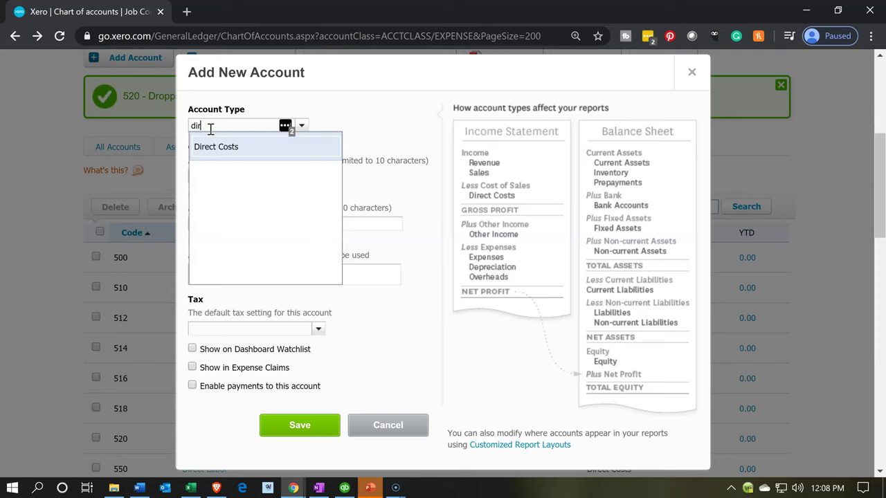
key("Tab")
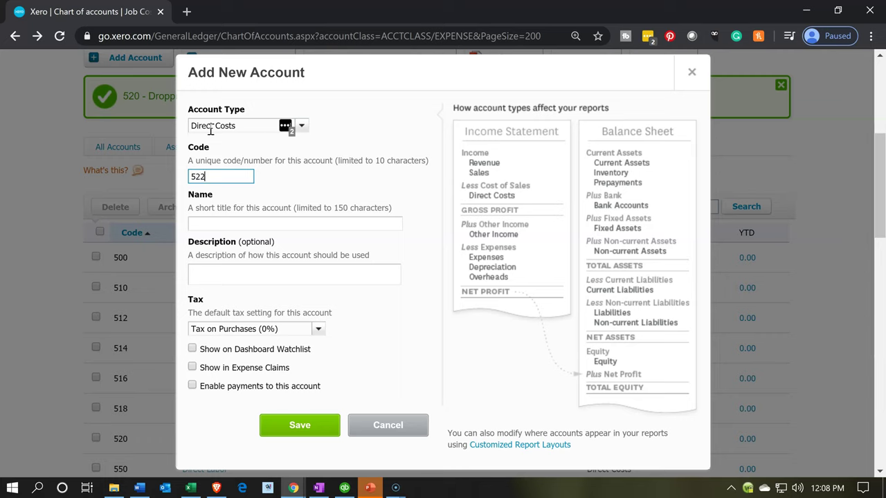
key("Tab")
key("ctrl+v")
key("Tab")
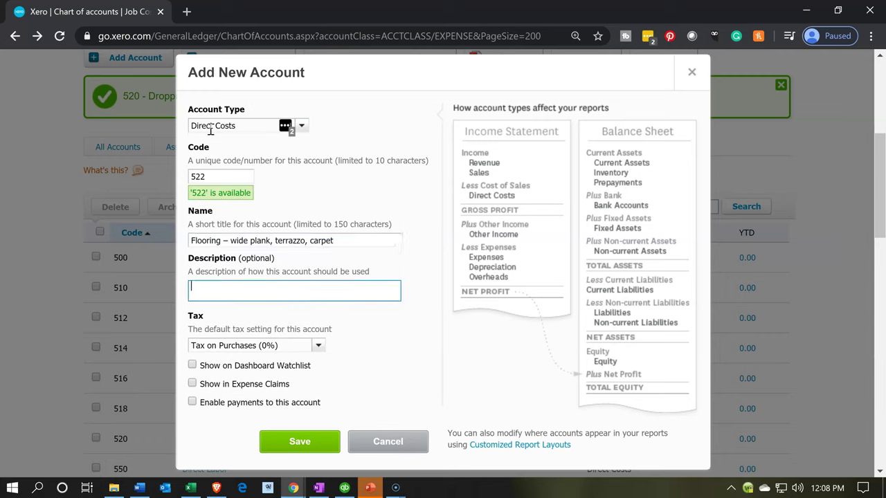
left_click(303, 447)
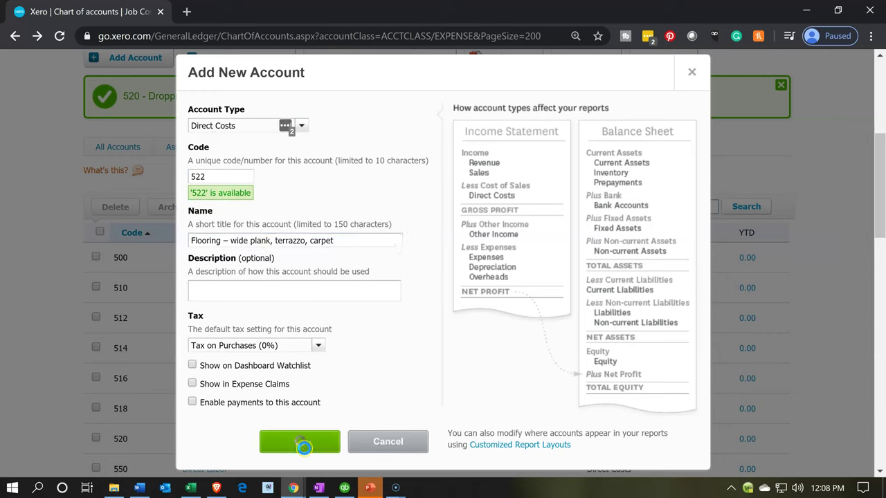
Copy 'Marble' from Excel cell AC8.
left_click(194, 488)
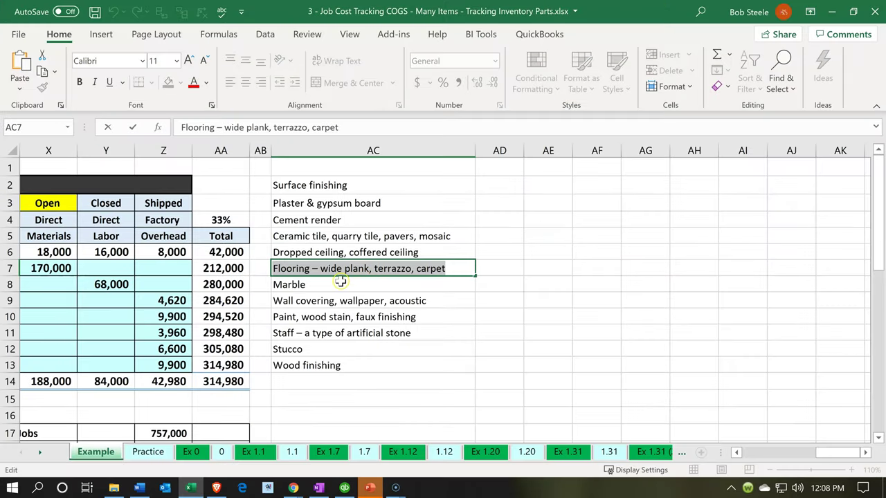
left_click(342, 283)
double_click(323, 281)
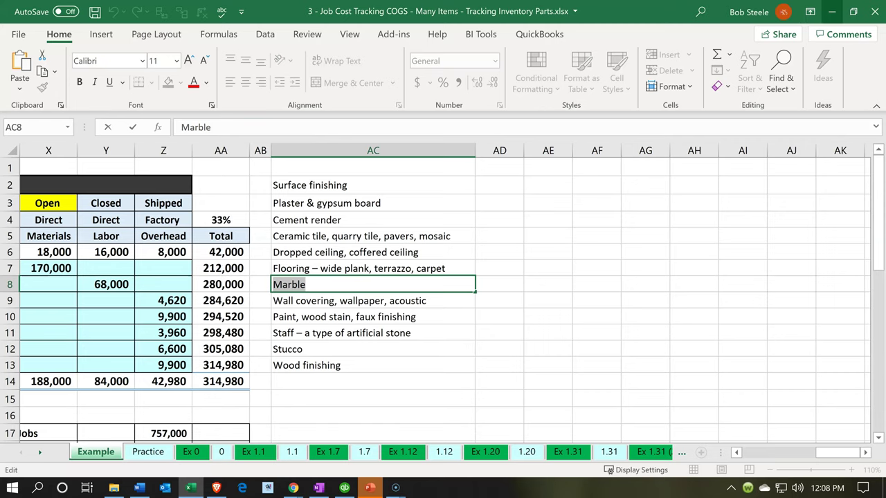
Save Direct Costs account 524 named Marble in Xero.
left_click(831, 11)
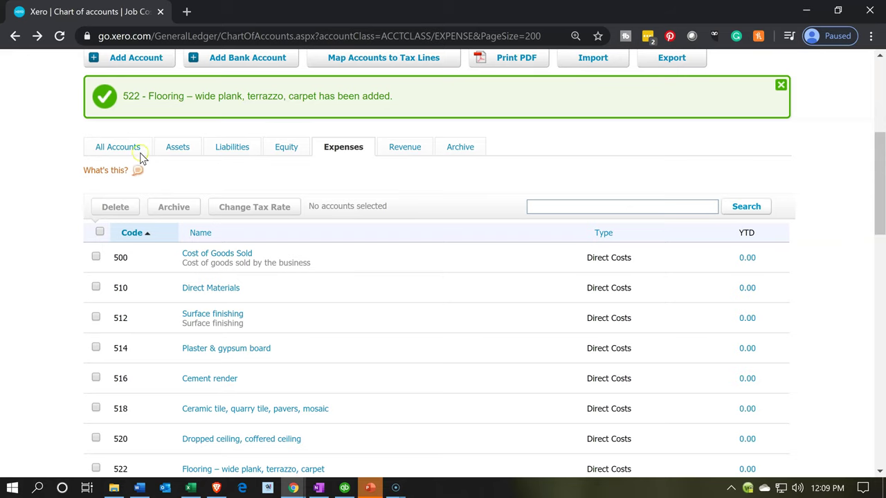
left_click(139, 59)
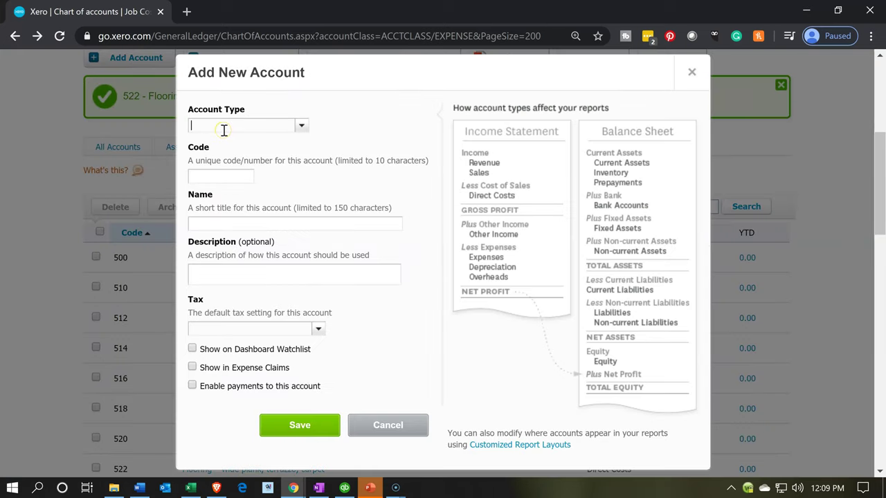
type("dir")
key("Tab")
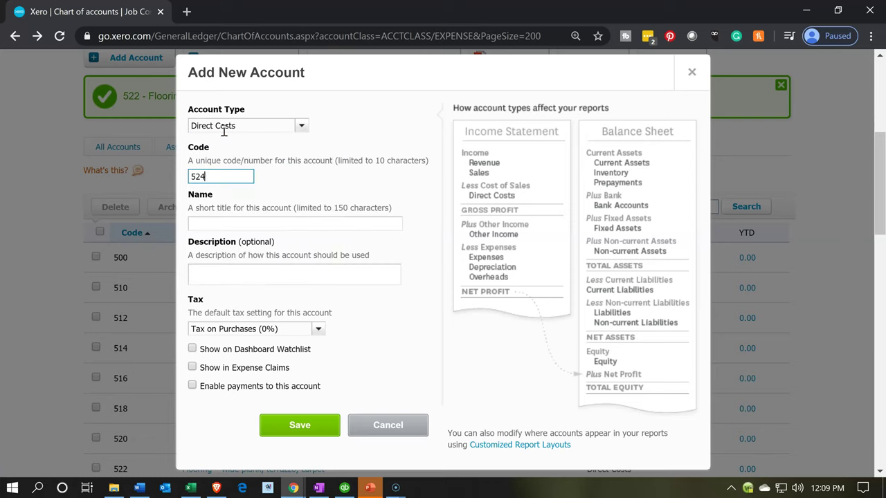
key("Tab")
type("Marble")
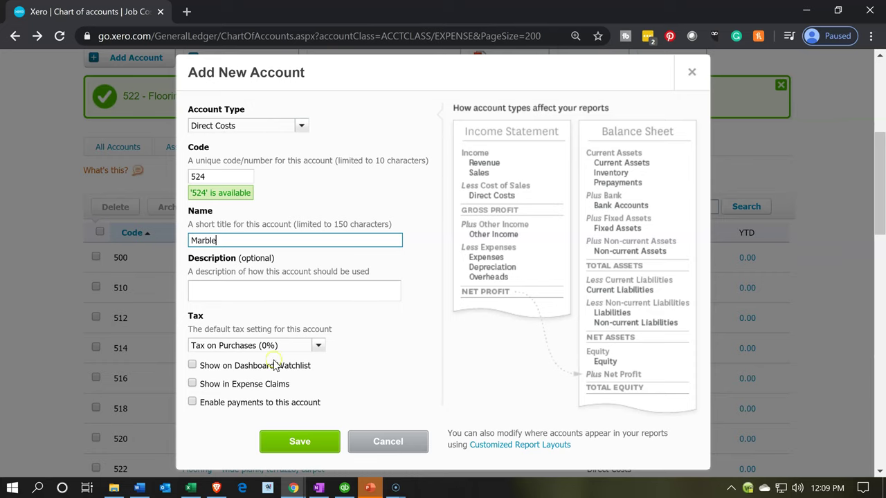
left_click(277, 441)
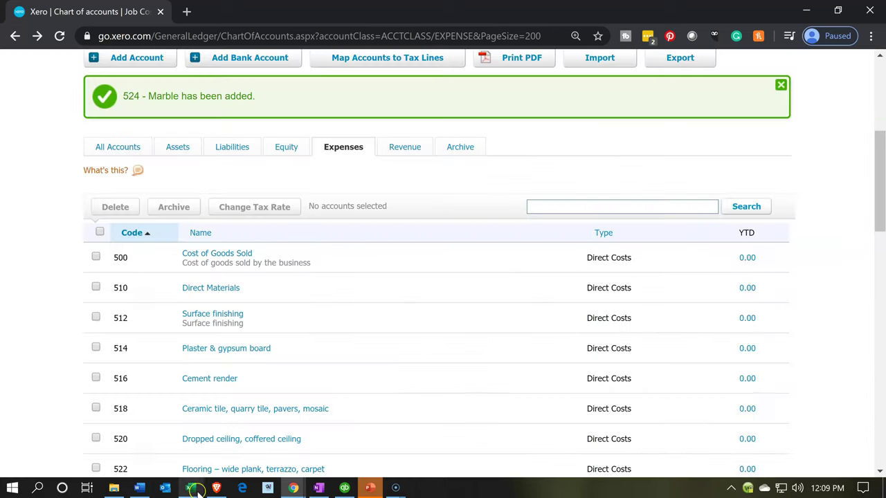
Copy 'Wall covering, wallpaper, acoustic' from Excel cell AC9.
left_click(192, 489)
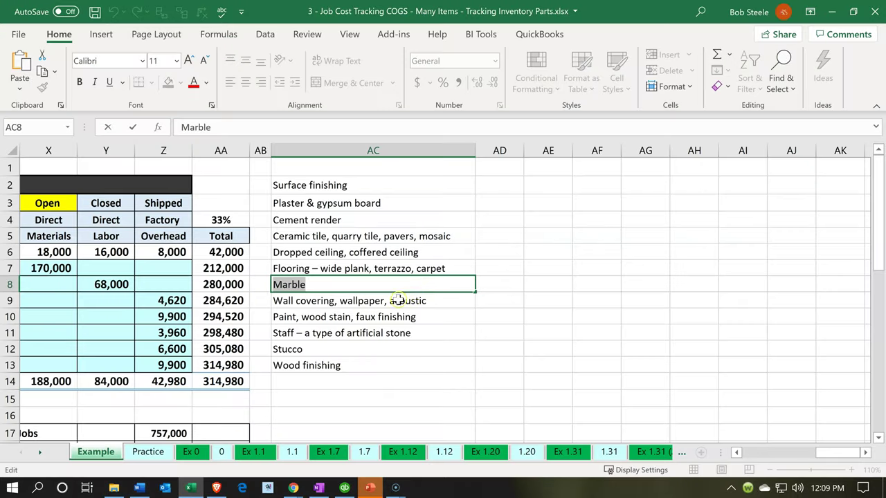
left_click(426, 299)
double_click(435, 300)
left_click_drag(435, 301, 130, 301)
key("ctrl+c")
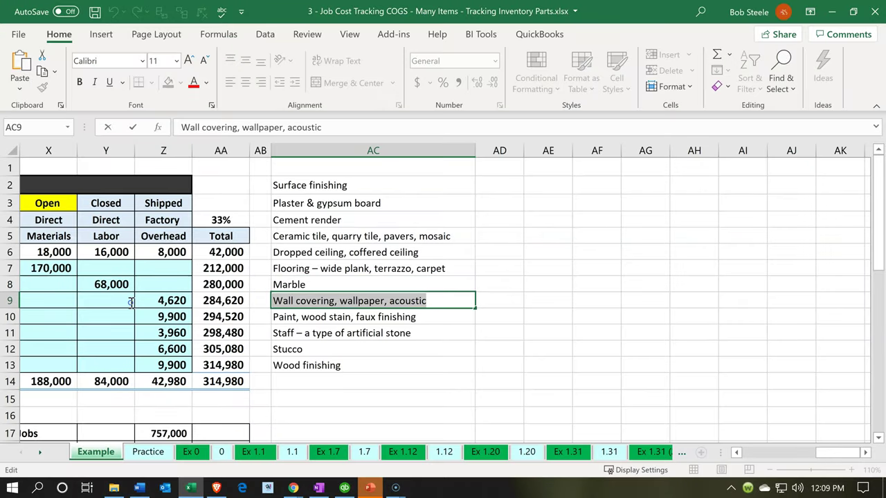
Save Direct Costs account 526 named Wall covering, wallpaper, acoustic.
left_click(832, 9)
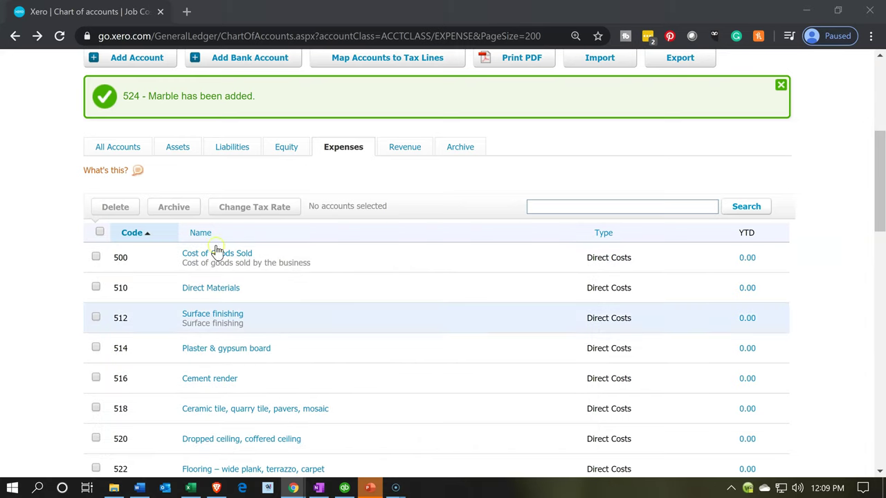
left_click(116, 58)
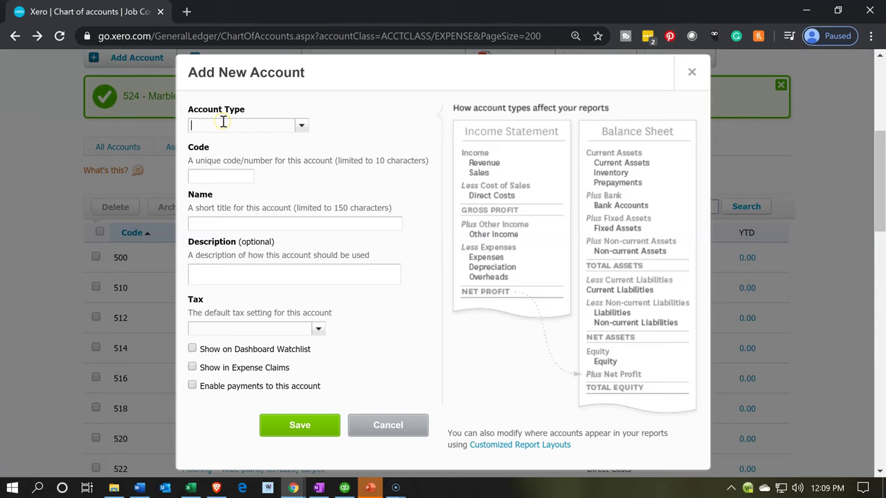
left_click(302, 127)
type("d")
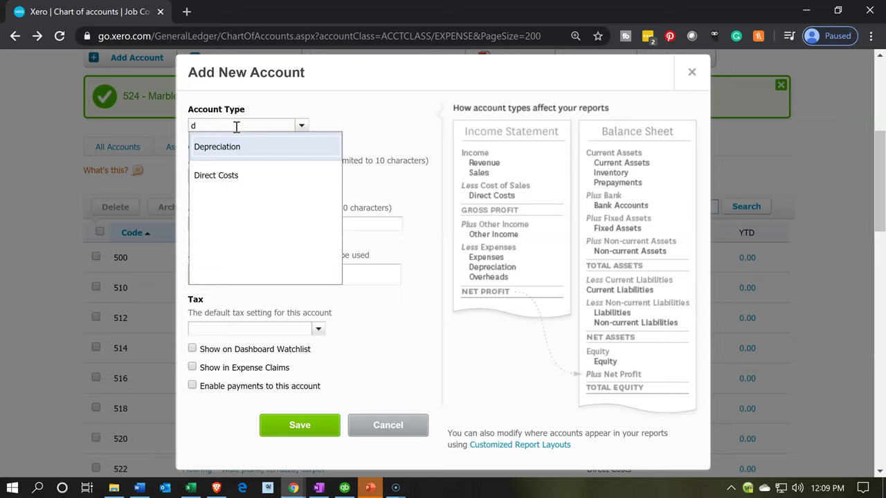
key("Down")
key("Tab")
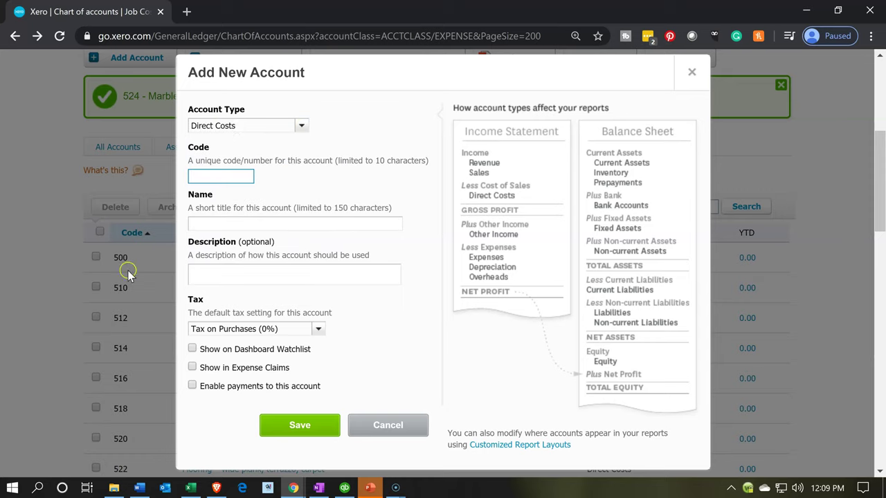
scroll(126, 275, "down", 1)
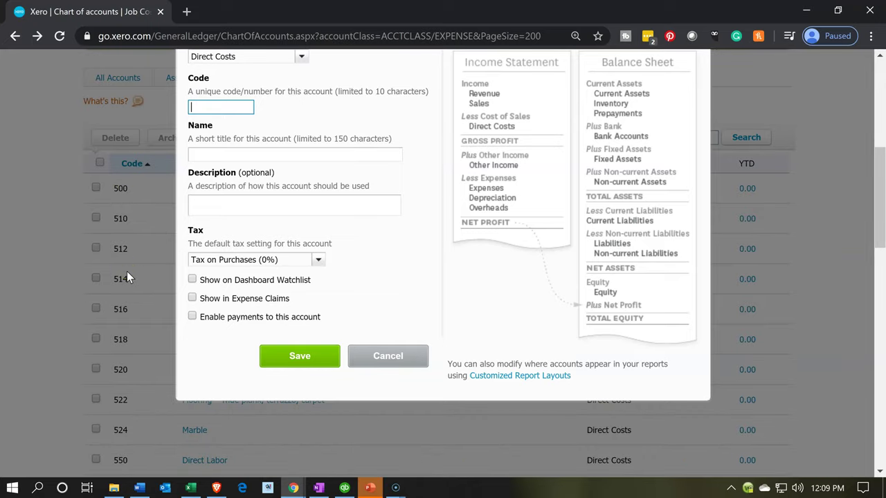
scroll(126, 274, "up", 1)
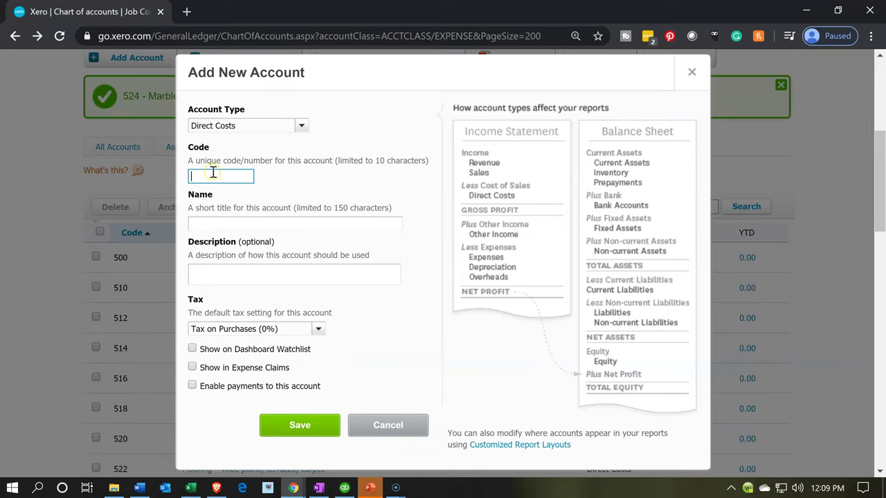
type("526")
key("Tab")
key("ctrl+v")
key("Tab")
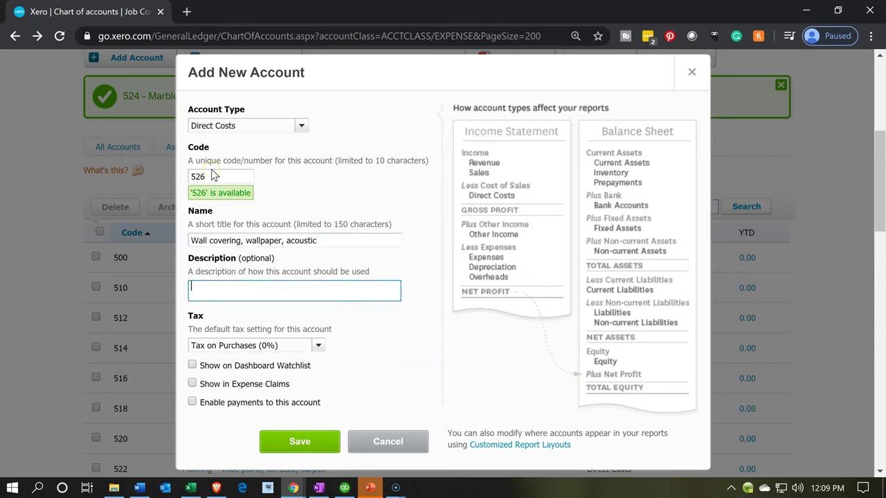
left_click(313, 450)
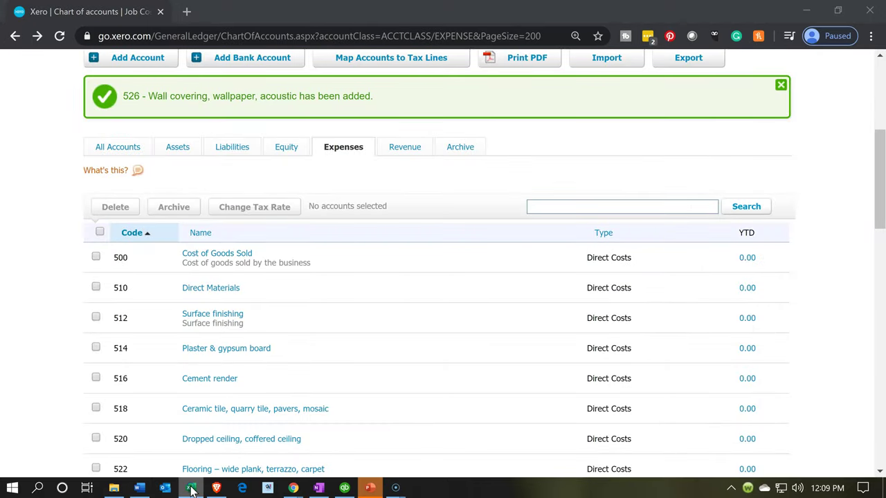
Copy 'Paint, wood stain, faux finishing' from Excel cell AC10.
left_click(190, 488)
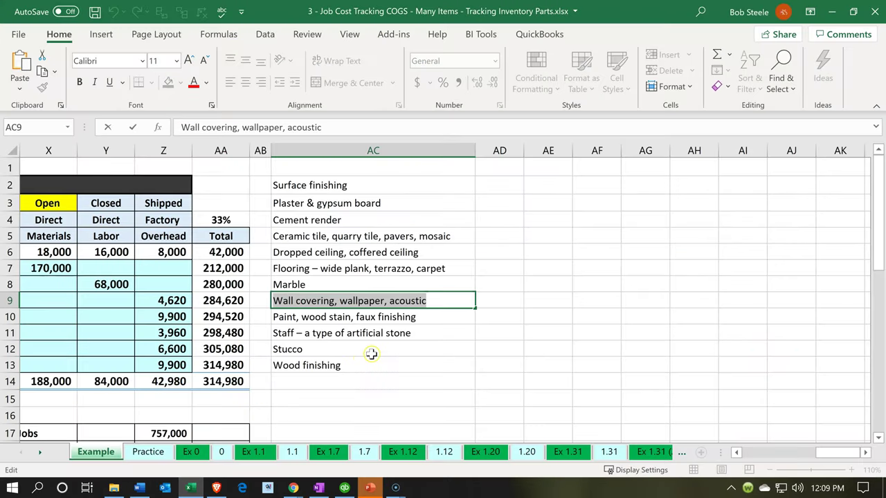
key("Escape")
double_click(434, 316)
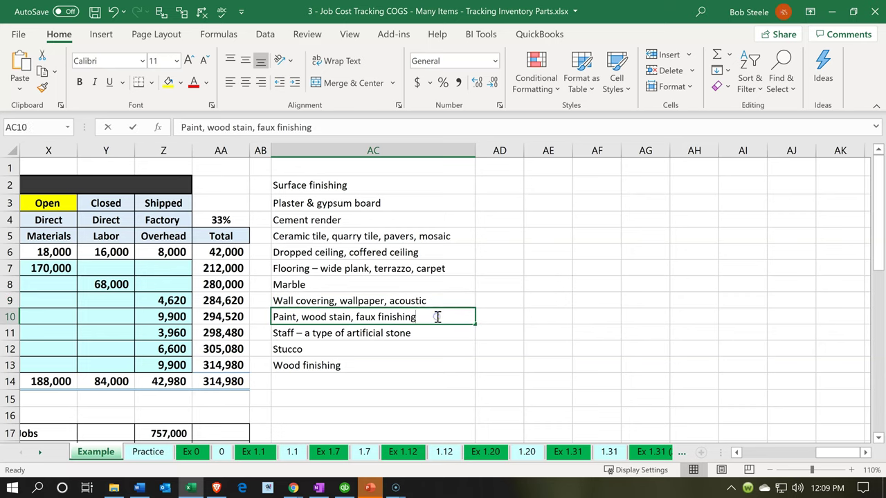
left_click_drag(434, 317, 90, 321)
key("ctrl+c")
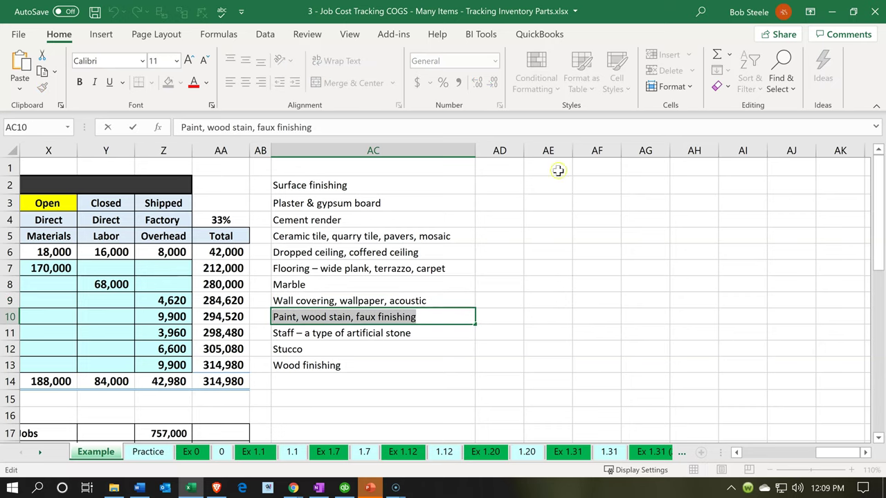
Save Direct Costs account 528 named Paint, wood stain, faux finishing.
left_click(838, 12)
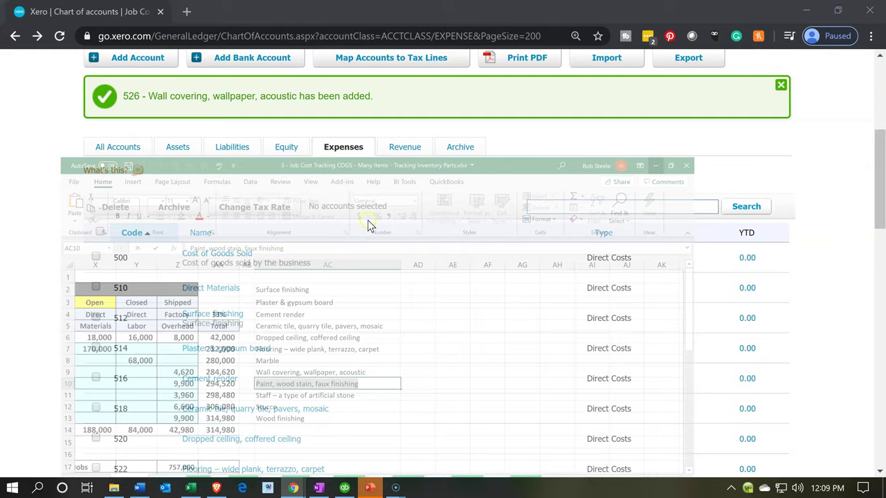
left_click(148, 66)
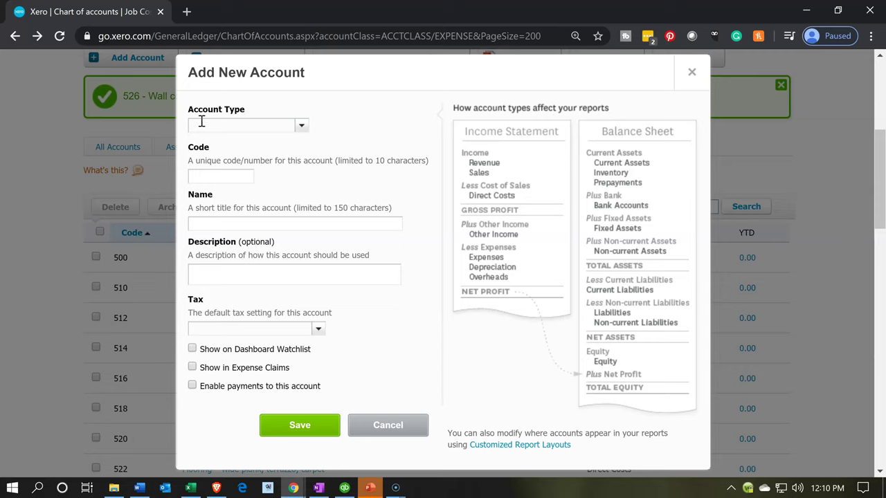
type("dir")
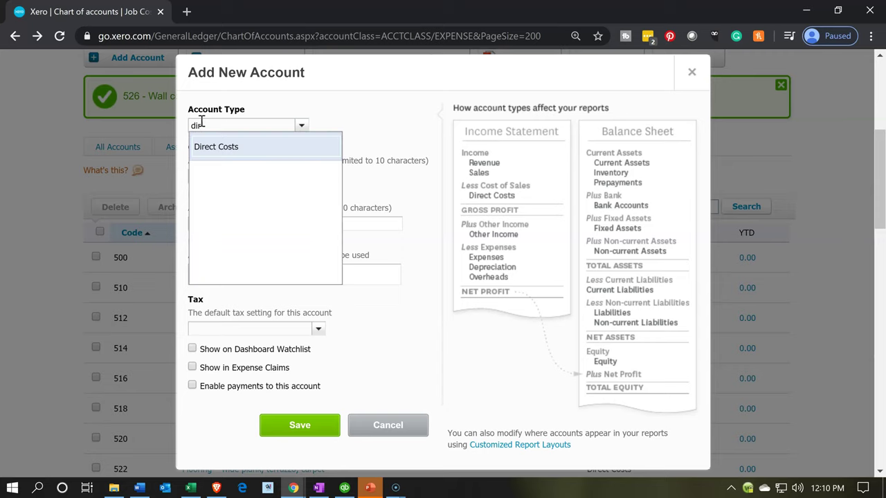
key("Tab")
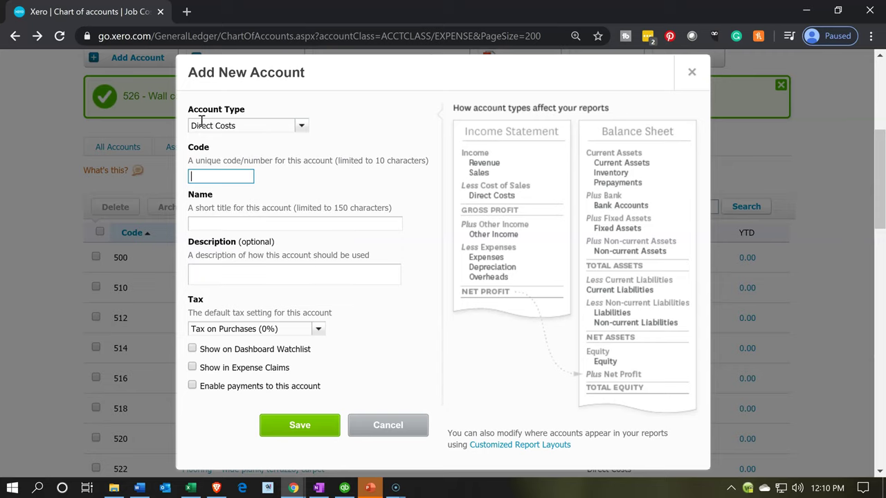
scroll(99, 326, "down", 1)
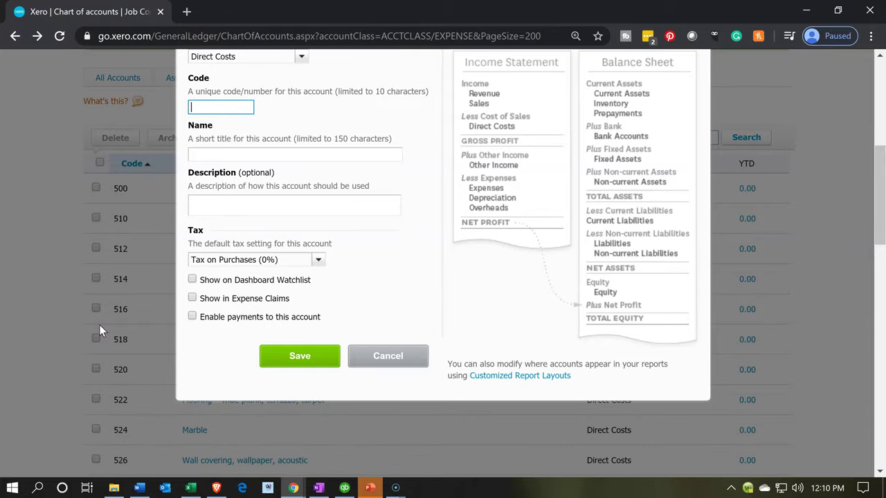
scroll(99, 330, "down", 1)
scroll(99, 325, "up", 1)
type("528")
key("Tab")
key("ctrl+v")
key("Tab")
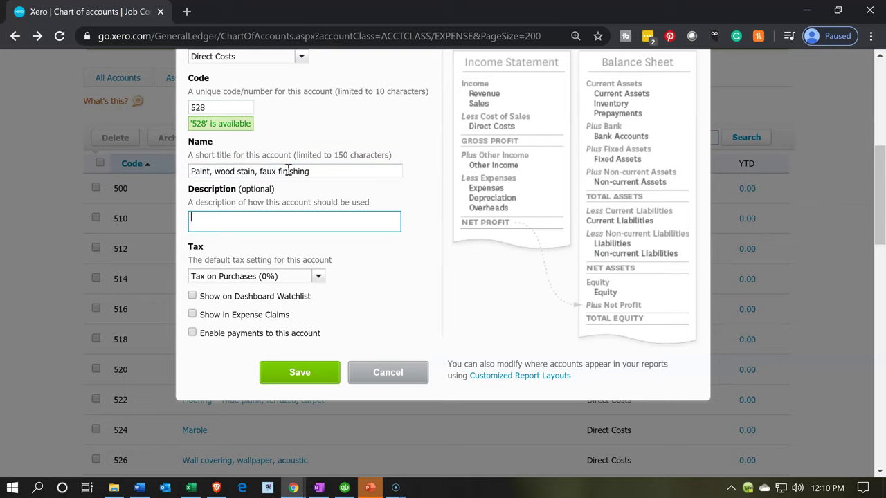
left_click(287, 372)
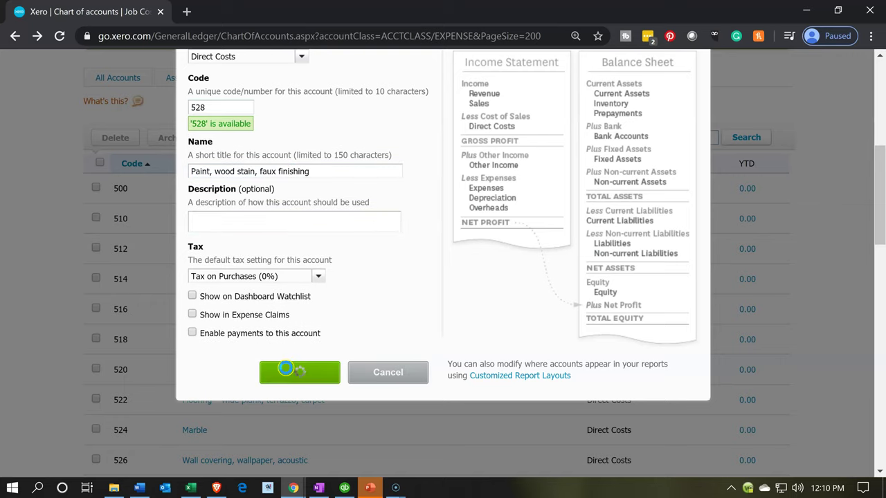
Copy 'Staff – a type of artificial stone' from Excel cell AC11.
left_click(191, 488)
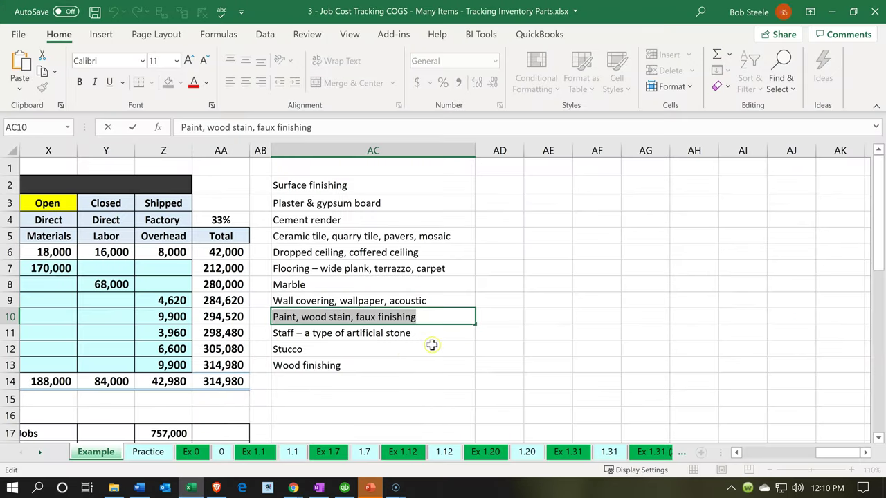
double_click(429, 332)
left_click_drag(429, 333, 257, 342)
key("ctrl+c")
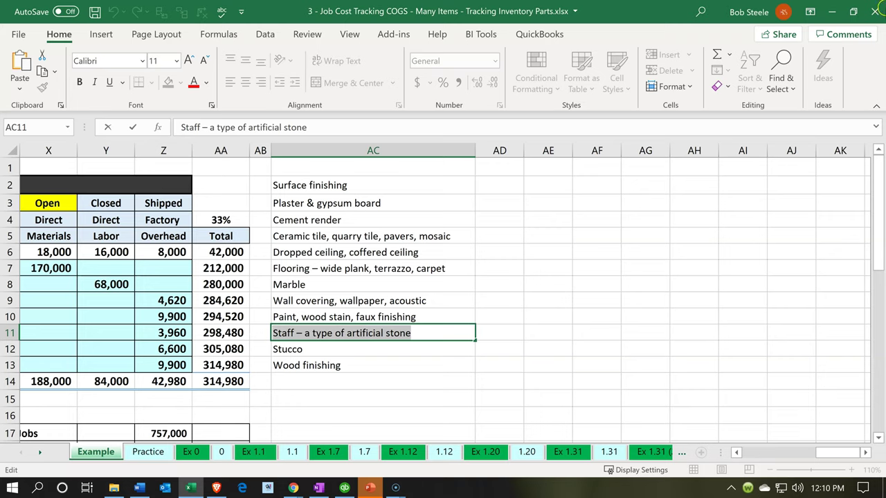
left_click(831, 12)
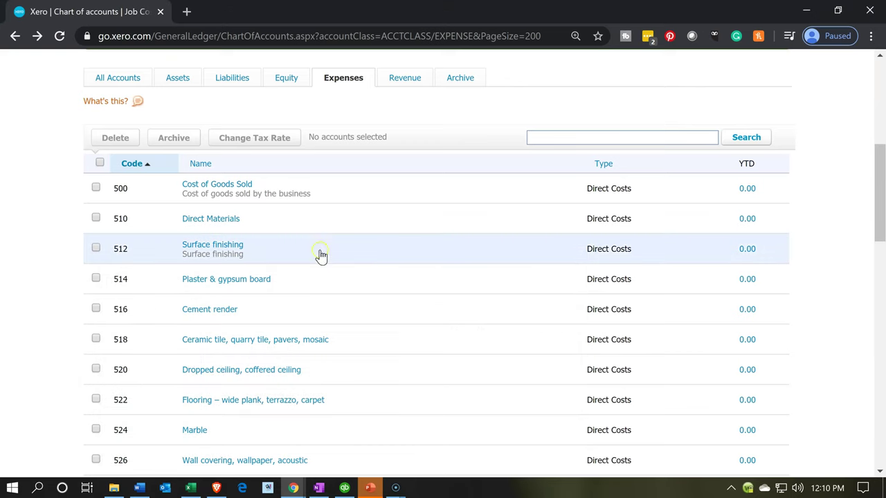
Fill in a Direct Costs account coded 528 named Staff – a type of artificial stone.
scroll(101, 286, "up", 1)
scroll(93, 217, "up", 1)
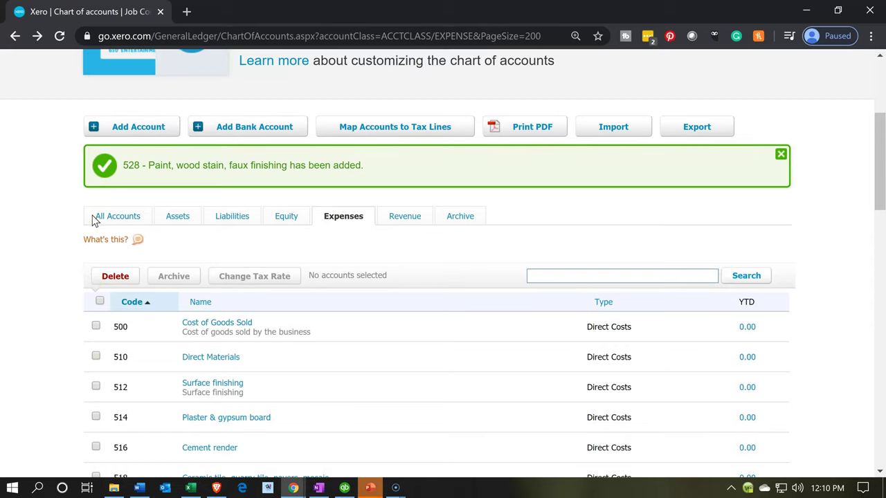
left_click(131, 128)
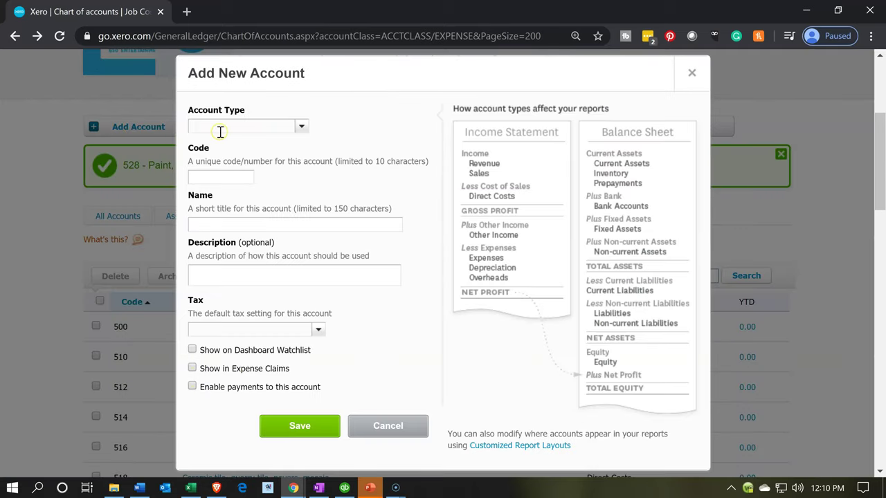
type("dir")
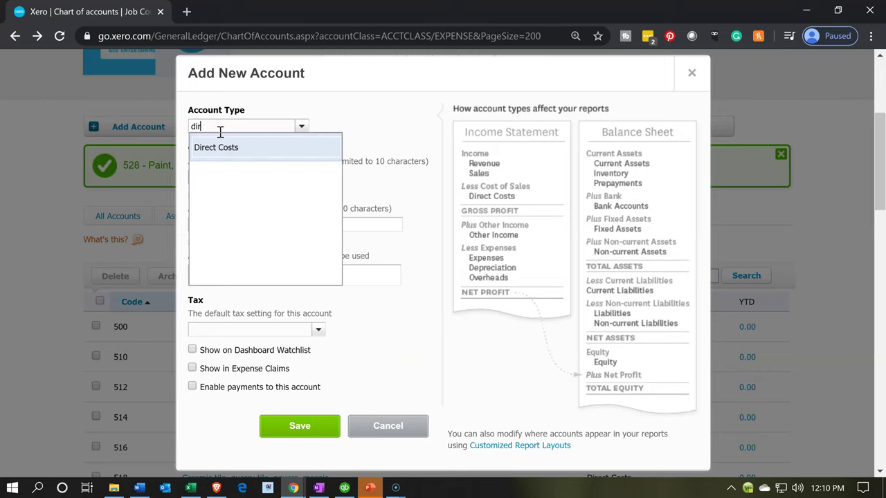
key("Tab")
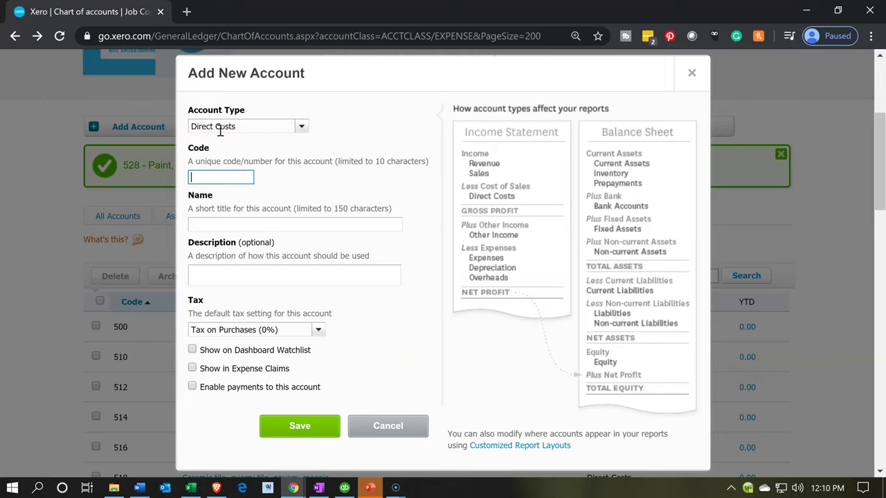
scroll(128, 242, "down", 2)
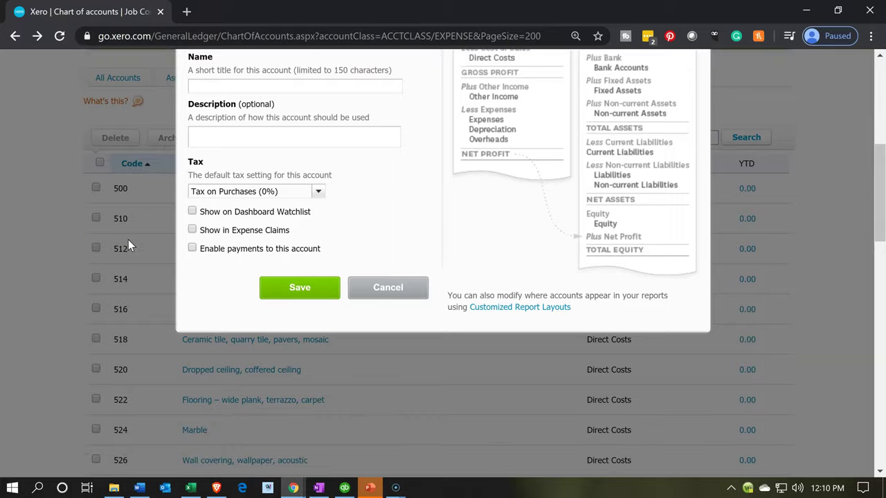
scroll(128, 239, "down", 1)
scroll(128, 240, "up", 2)
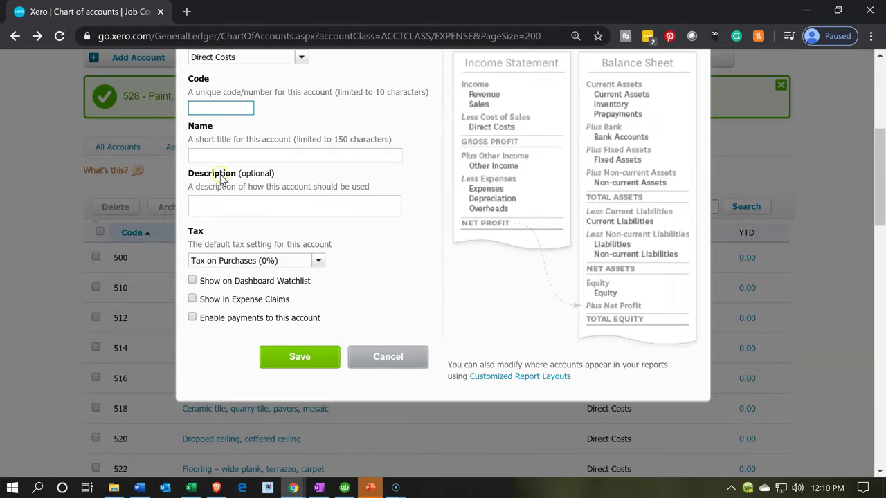
type("528")
key("Tab")
key("ctrl+v")
key("Tab")
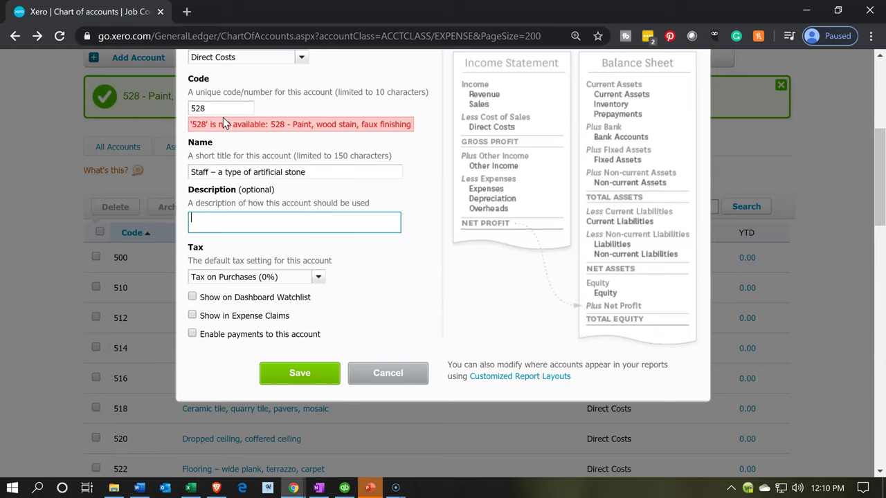
Change the already-used code 528 to 530 and save the Staff account.
scroll(75, 315, "down", 2)
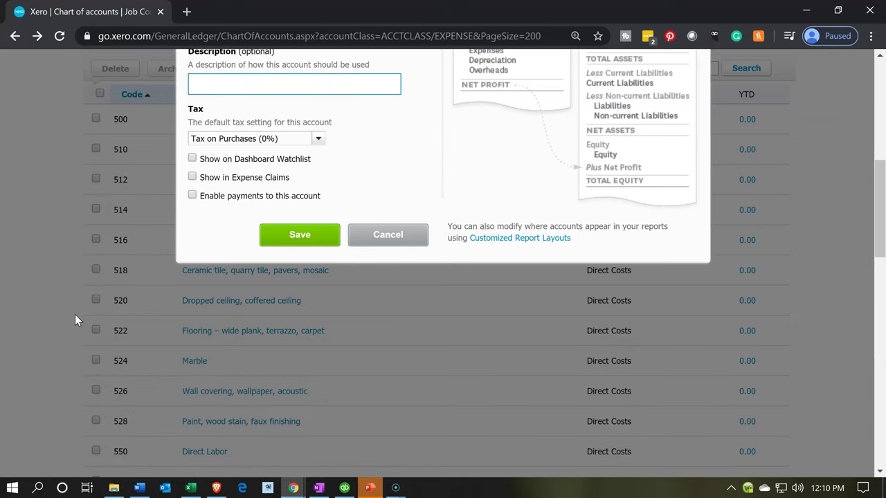
scroll(75, 314, "up", 3)
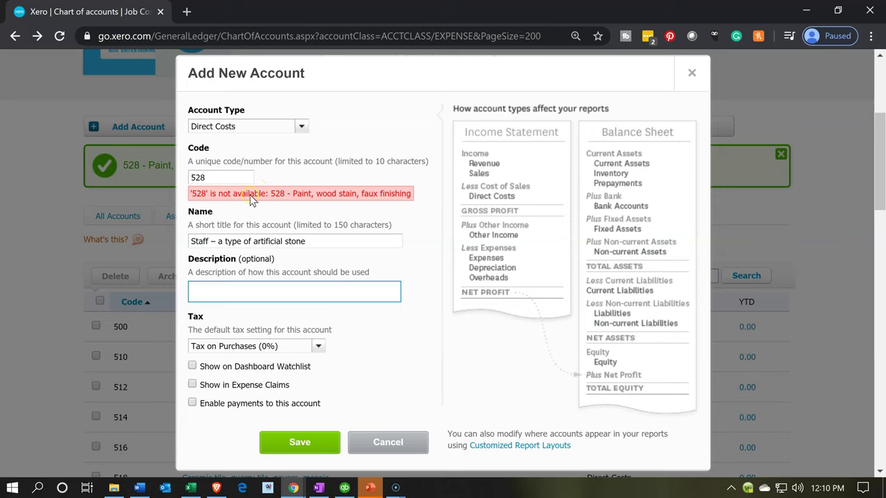
left_click(228, 176)
key("BackSpace")
key("BackSpace")
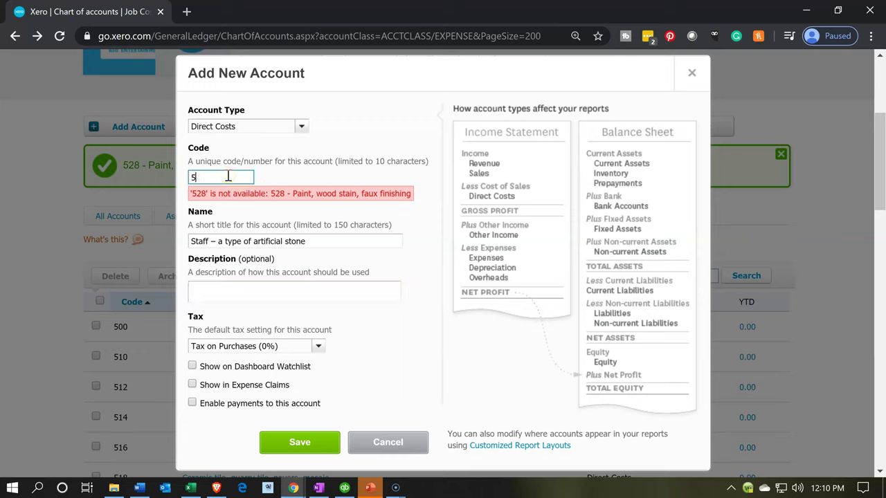
type("30")
key("Tab")
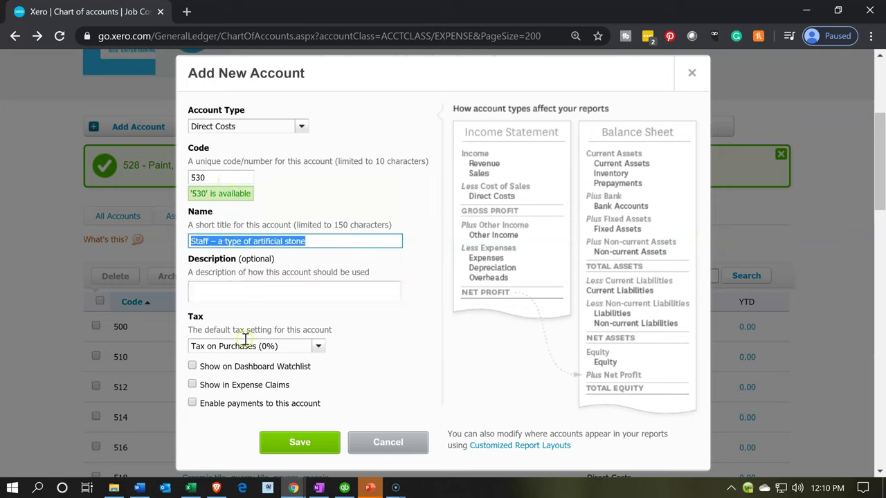
left_click(301, 449)
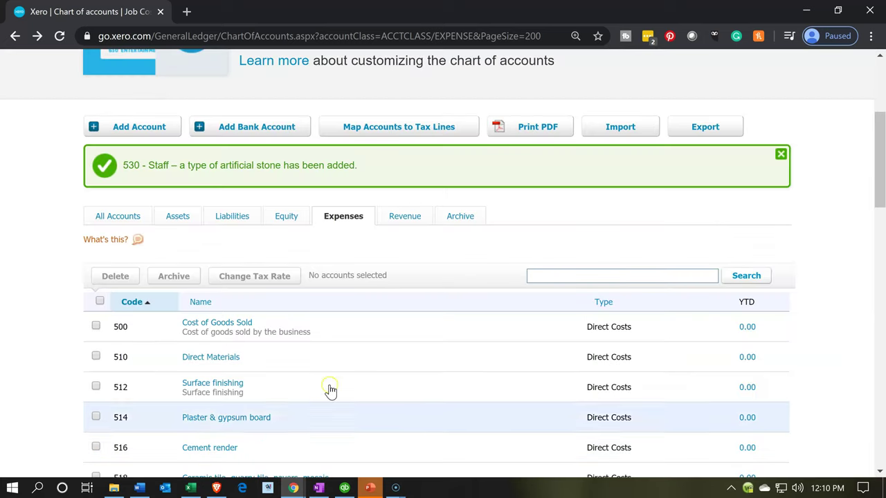
Copy 'Stucco' from Excel cell AC12 and return to Xero.
scroll(330, 376, "down", 2)
scroll(330, 375, "down", 2)
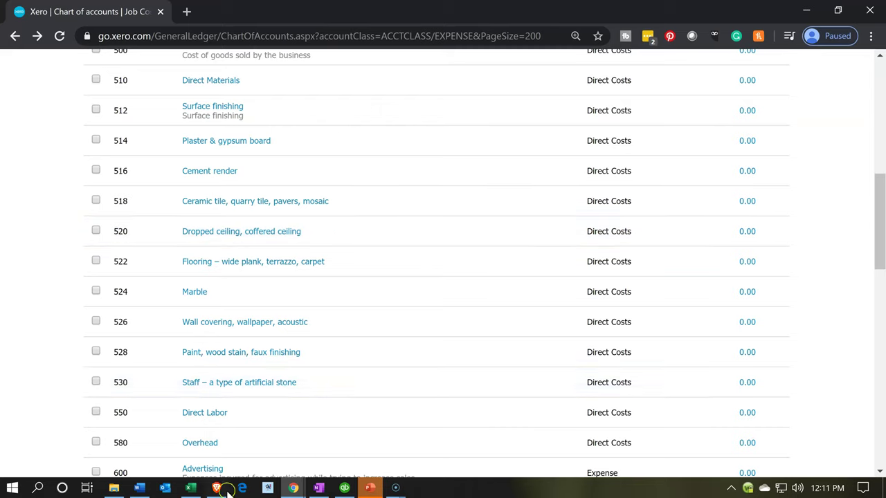
mouse_move(222, 478)
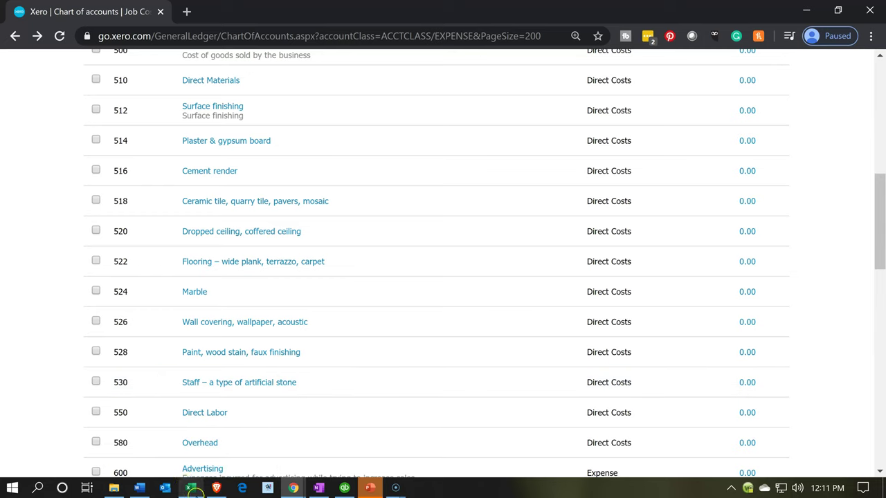
left_click(191, 489)
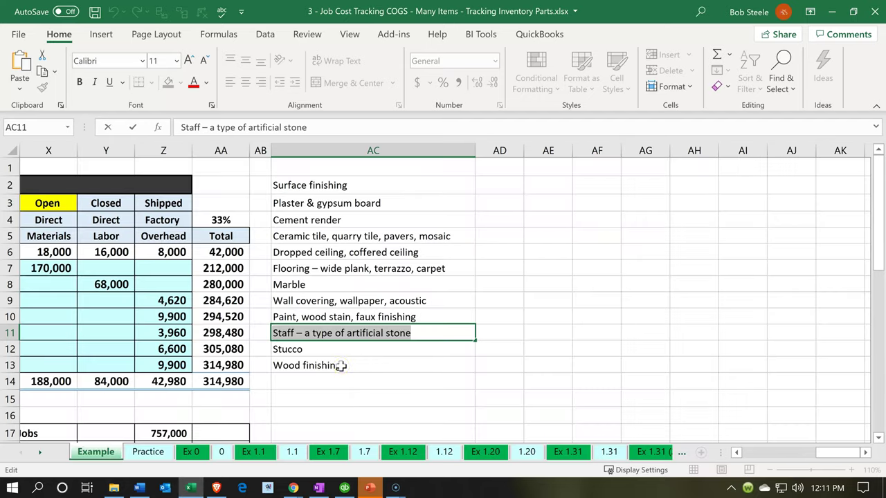
left_click(343, 367)
left_click(317, 349)
double_click(317, 349)
left_click_drag(317, 350, 258, 335)
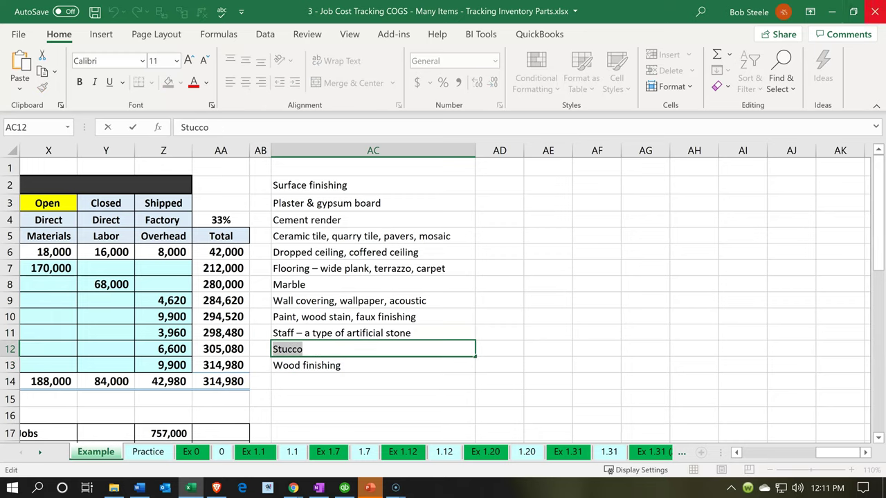
key("alt+Tab")
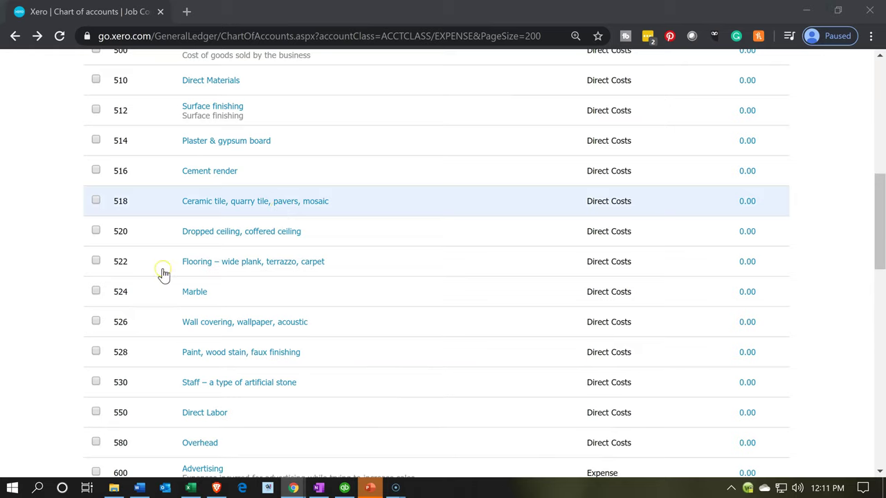
Save Direct Costs account 532 named Stucco.
scroll(158, 272, "up", 6)
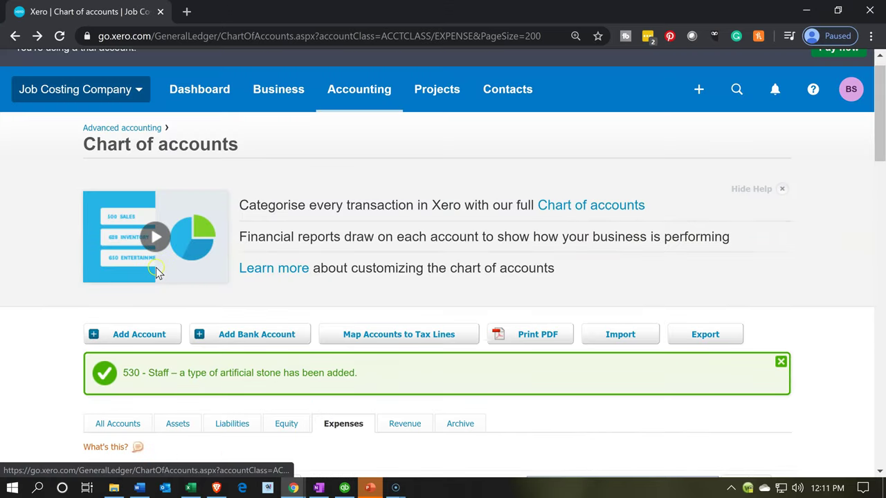
left_click(138, 337)
scroll(69, 394, "down", 1)
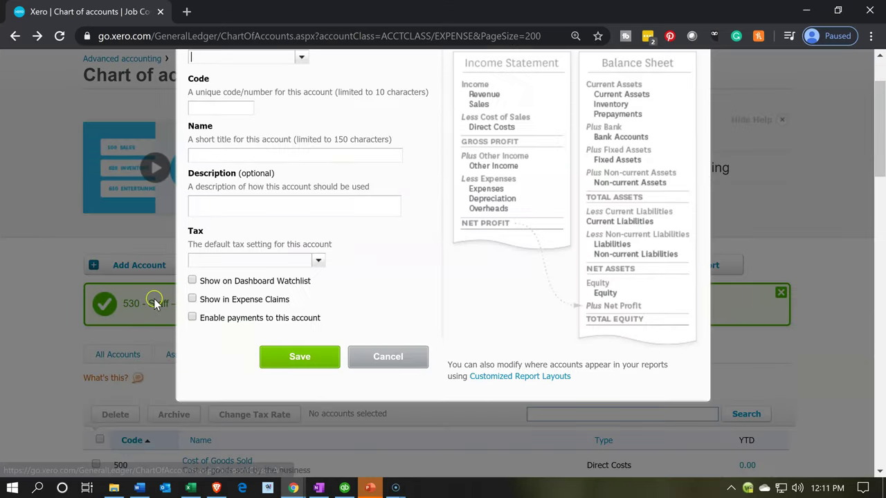
scroll(152, 299, "up", 1)
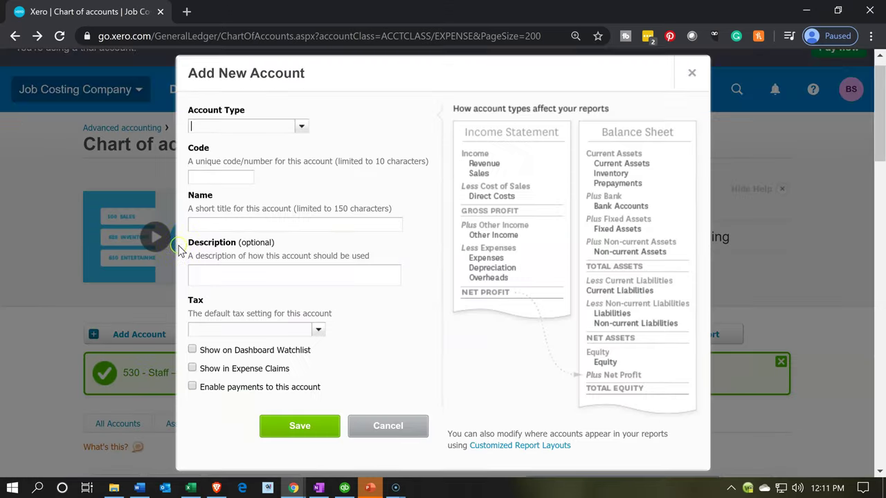
left_click(232, 124)
type("di")
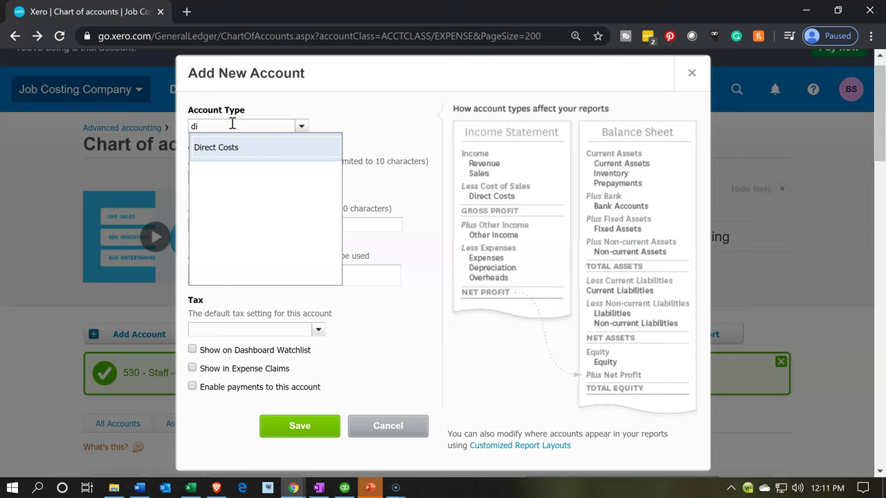
key("Tab")
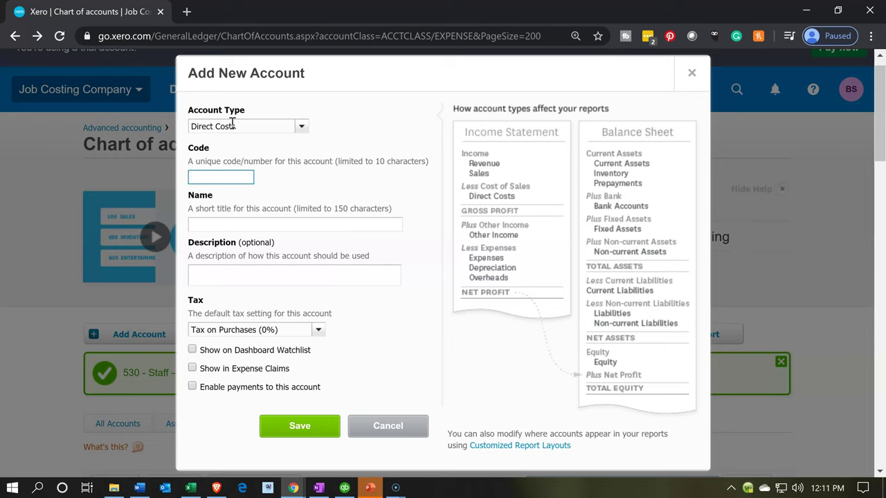
type("532")
key("Tab")
type("Stucco")
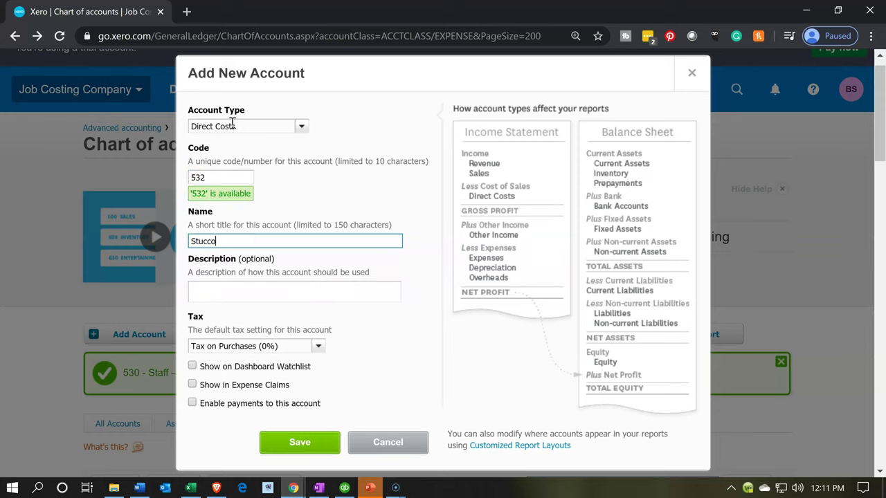
key("Tab")
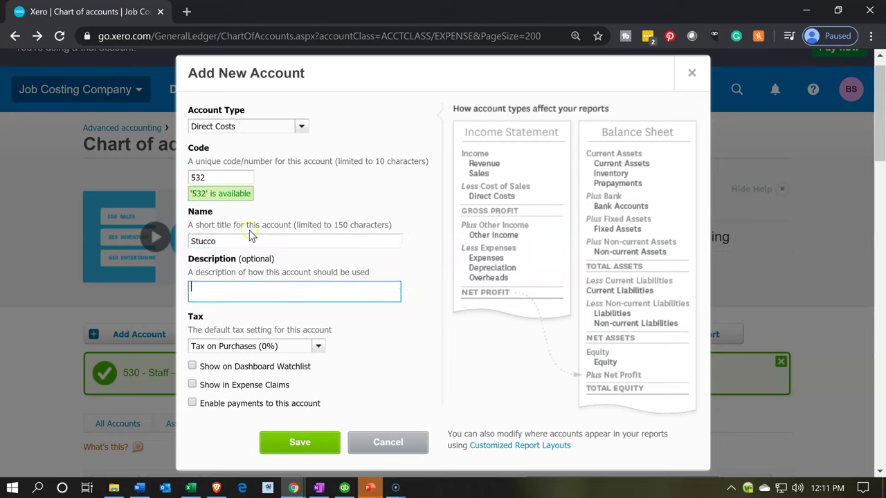
left_click(292, 445)
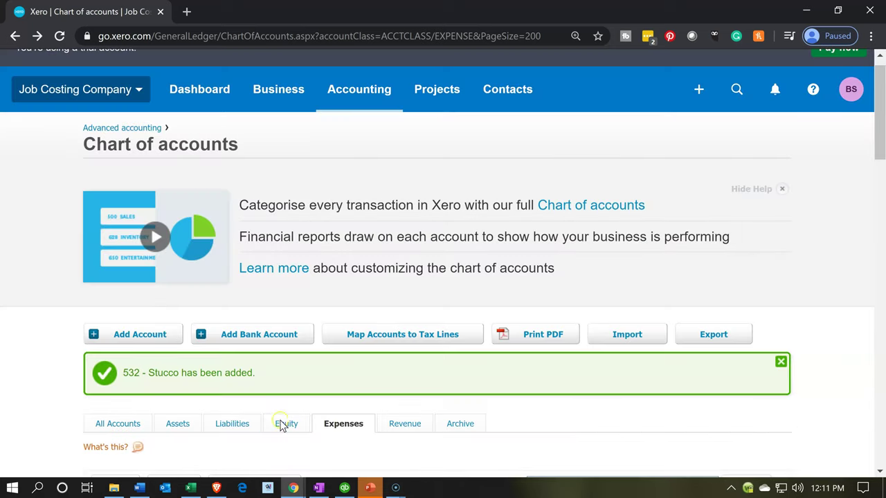
Copy 'Wood finishing' from the Excel materials list.
left_click(191, 488)
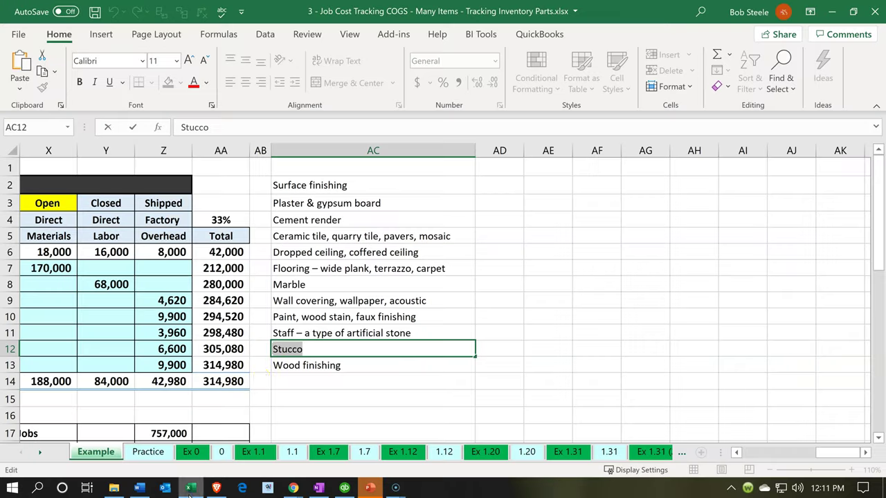
double_click(366, 367)
left_click_drag(366, 368, 261, 361)
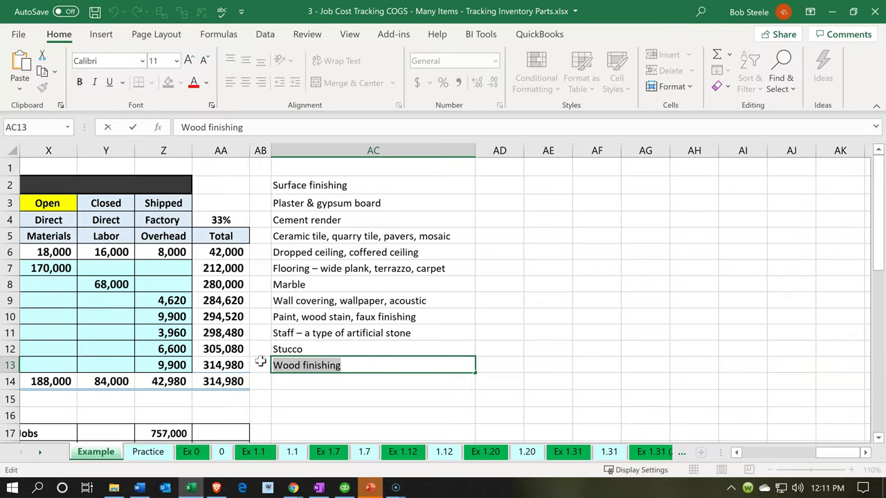
left_click(834, 11)
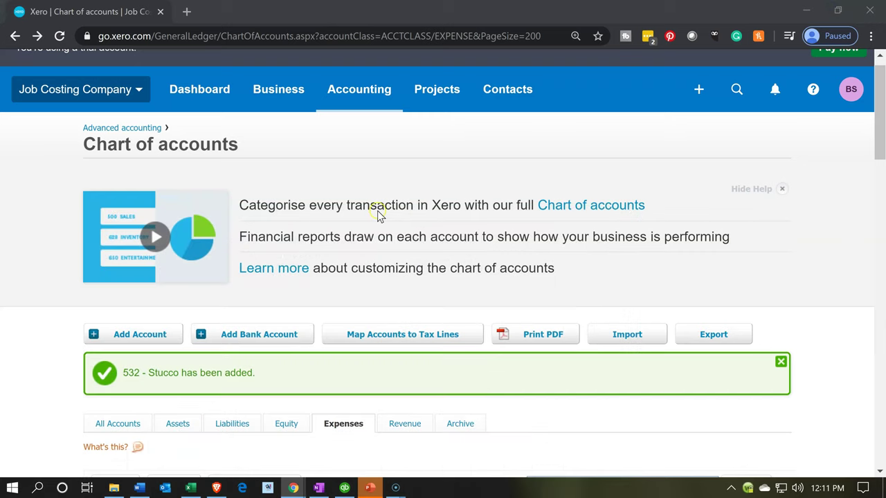
Start a new account and set its account type to Direct Costs.
scroll(35, 316, "down", 3)
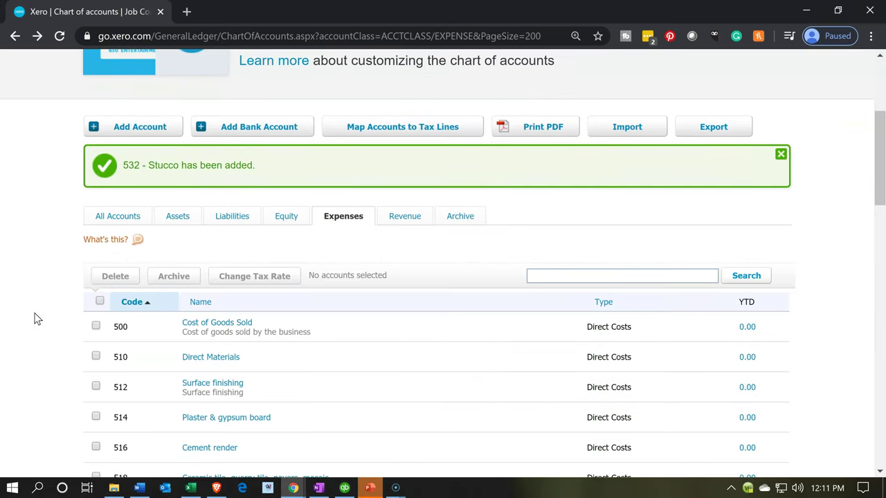
scroll(59, 263, "up", 1)
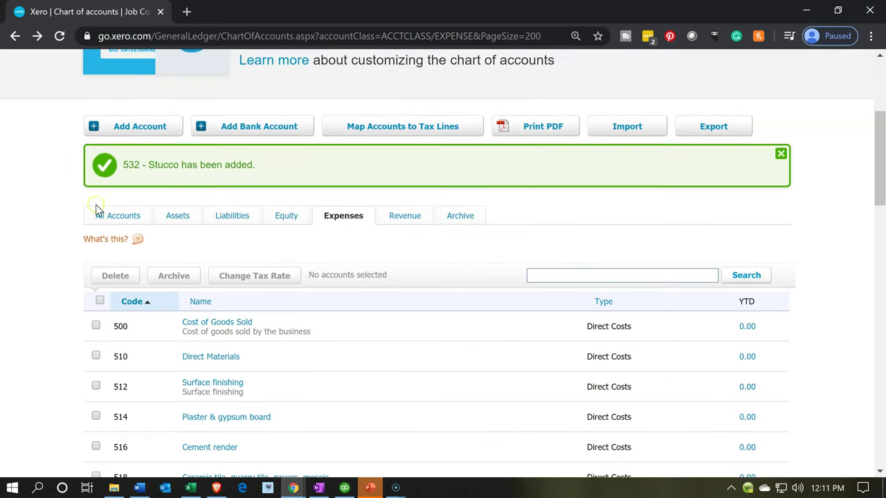
left_click(133, 129)
left_click(250, 125)
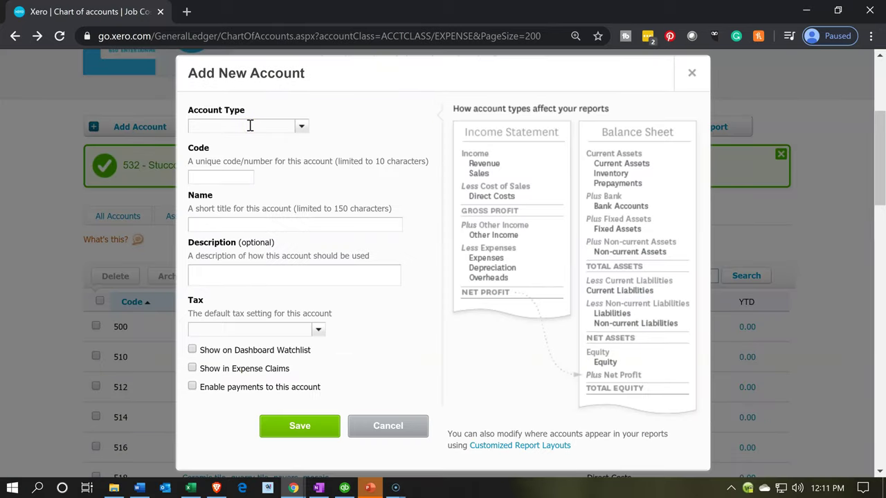
type("d")
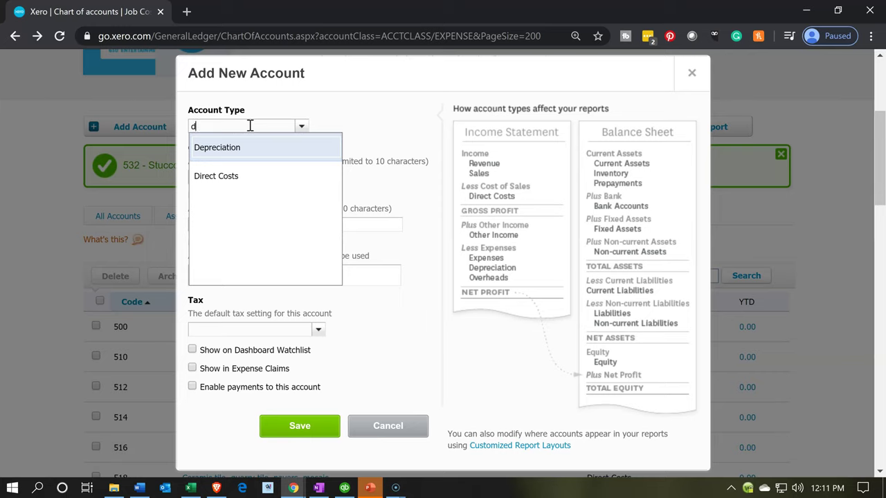
key("Down")
key("Tab")
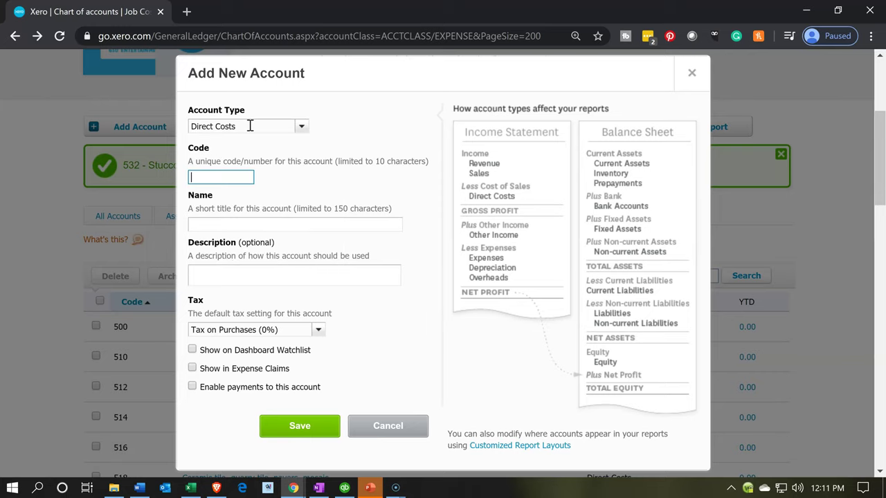
Save it as code 534 'Wood finishing' and confirm it follows 532 Stucco.
scroll(73, 319, "down", 4)
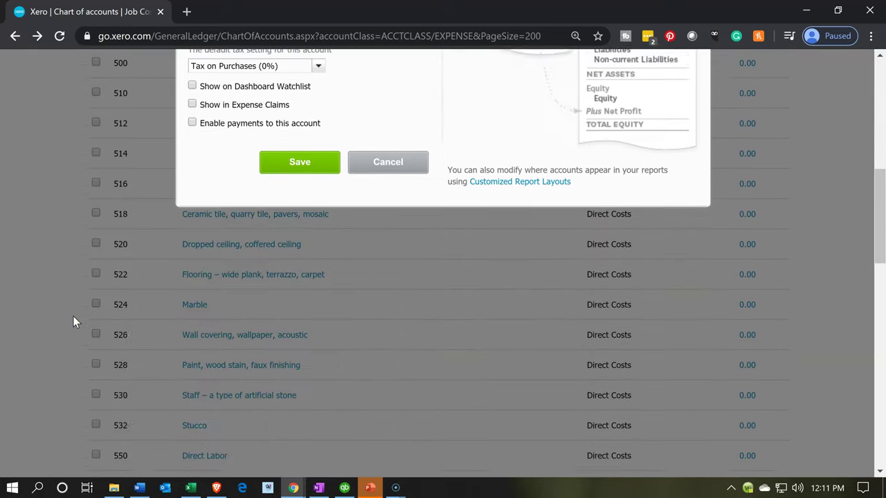
scroll(73, 322, "up", 10)
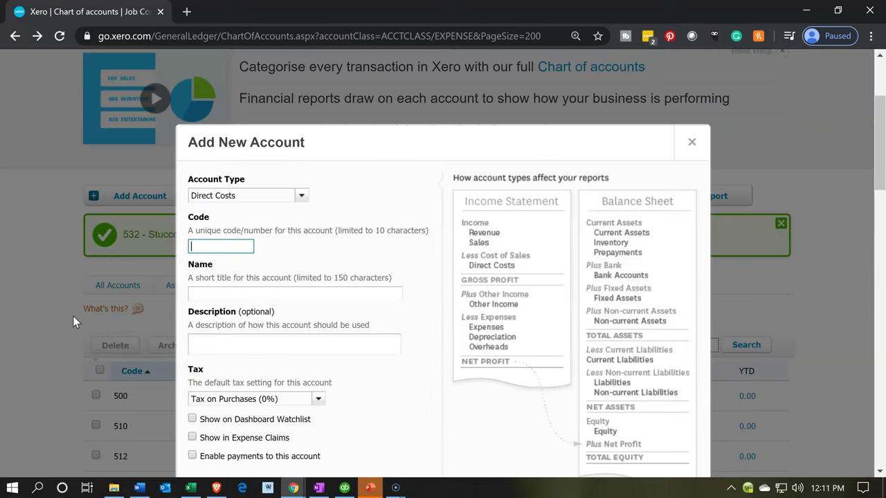
left_click(97, 374)
scroll(97, 374, "down", 2)
type("534")
key("Tab")
type("Wood finishing")
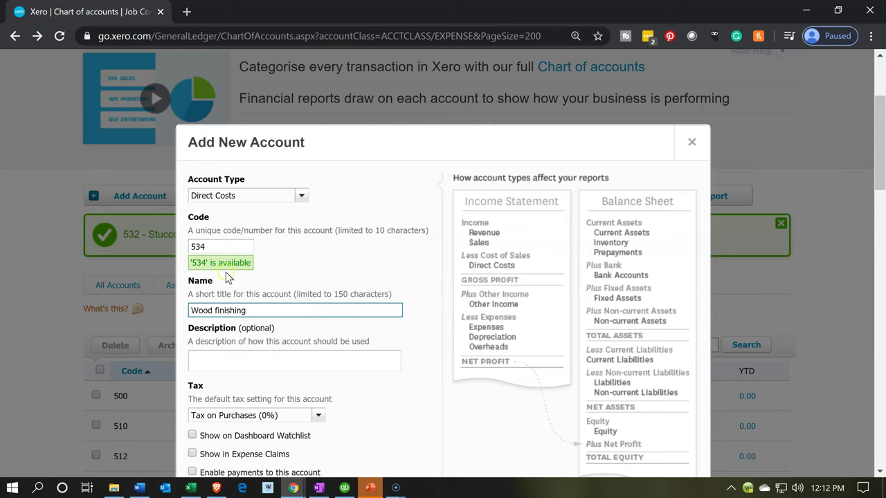
scroll(228, 250, "down", 2)
left_click(270, 374)
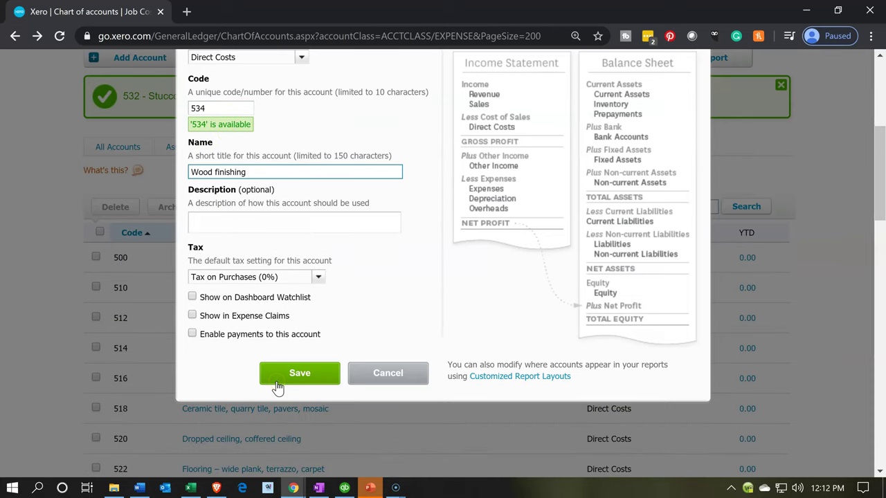
left_click(277, 382)
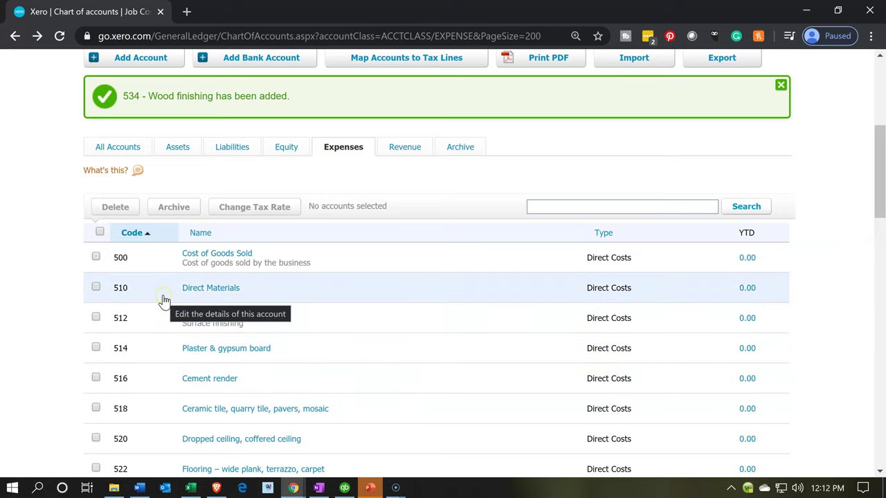
scroll(164, 300, "down", 5)
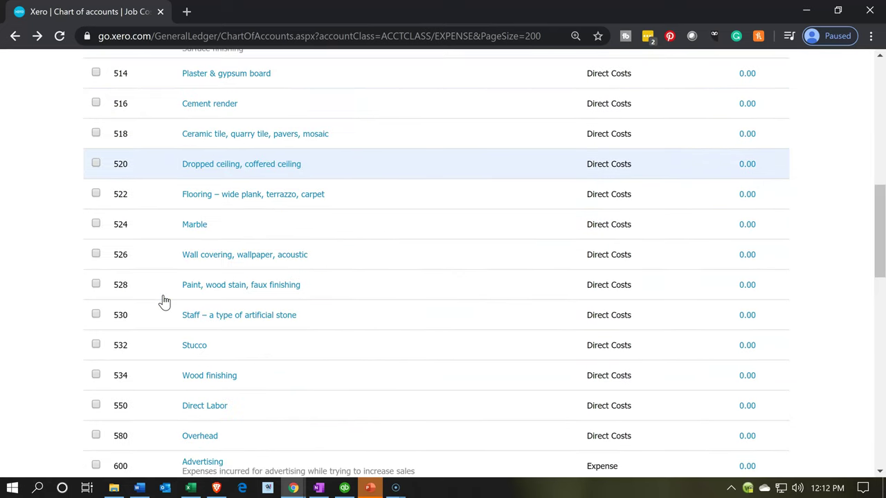